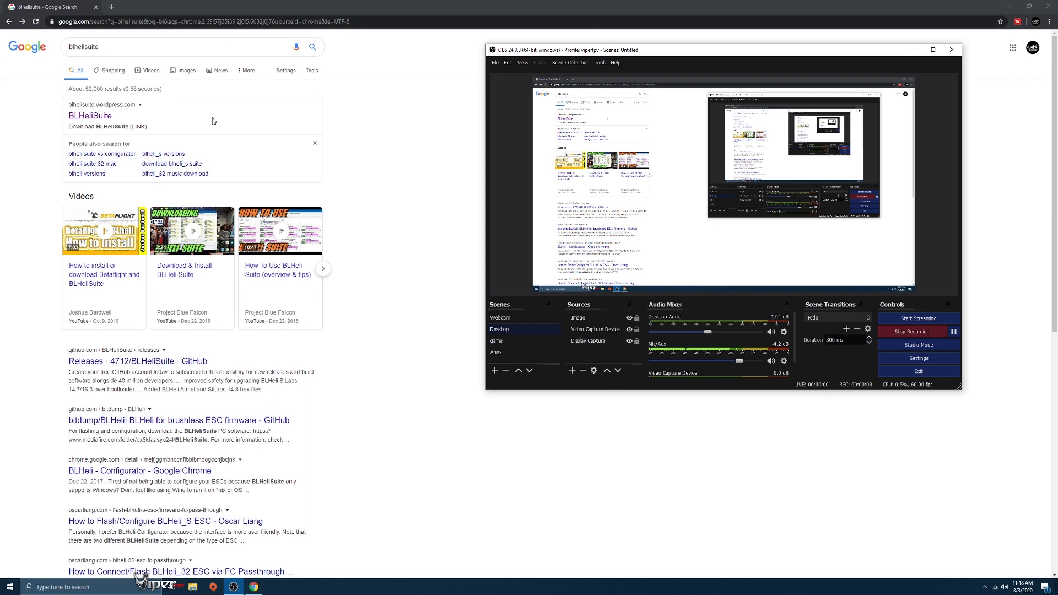
Step: Go from the BLHeliSuite website through the GitHub info page to its MediaFire folder and choose BLHeliSuite16714901.zip for download
{"action": "left_click", "coordinate": [94, 121]}
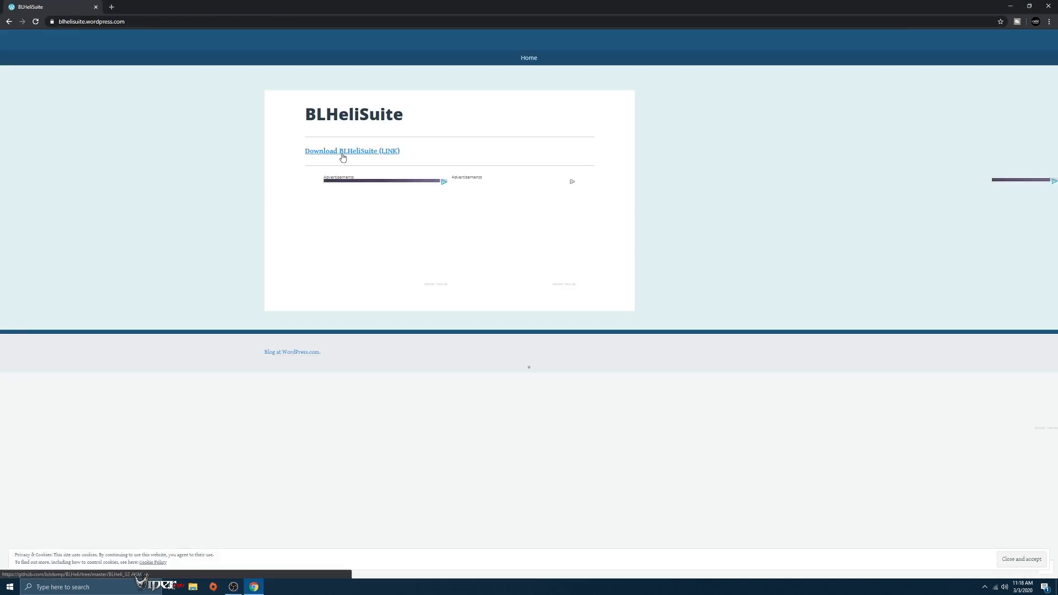
{"action": "left_click", "coordinate": [342, 153]}
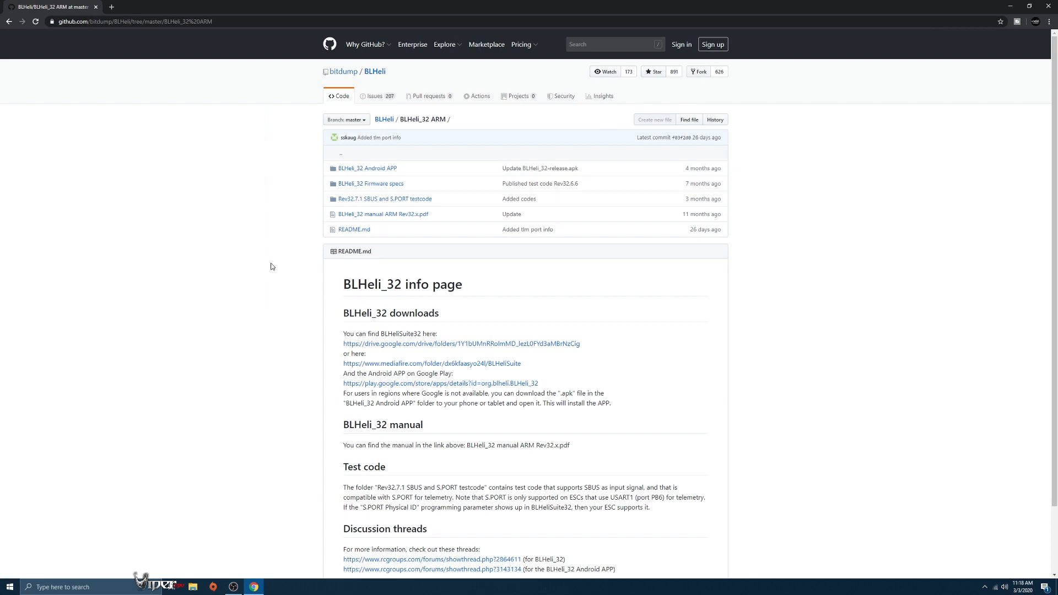
{"action": "scroll", "coordinate": [653, 353], "scroll_direction": "down", "scroll_amount": 1}
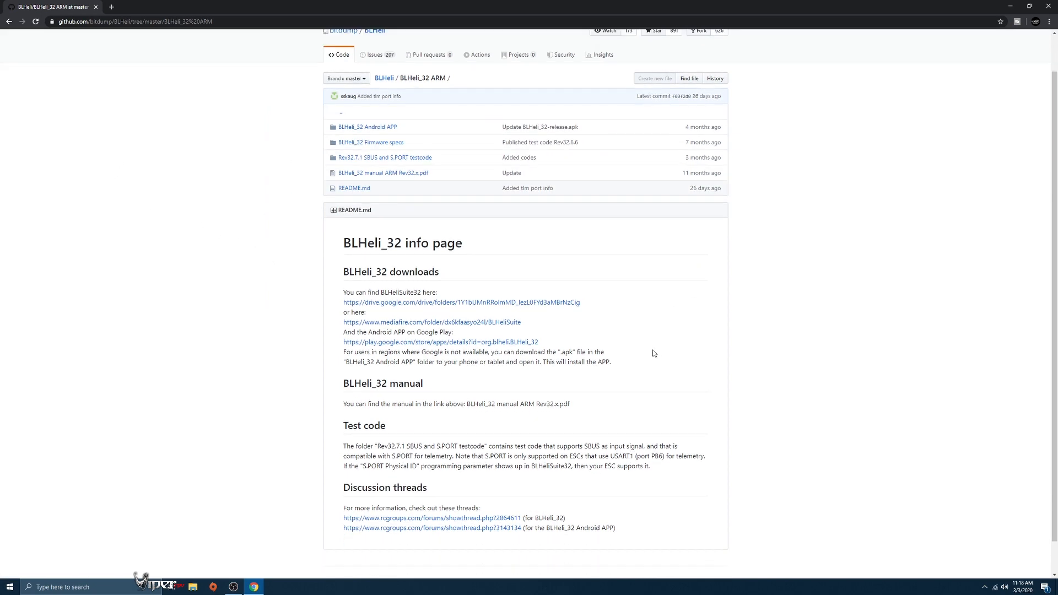
{"action": "scroll", "coordinate": [650, 350], "scroll_direction": "down", "scroll_amount": 1}
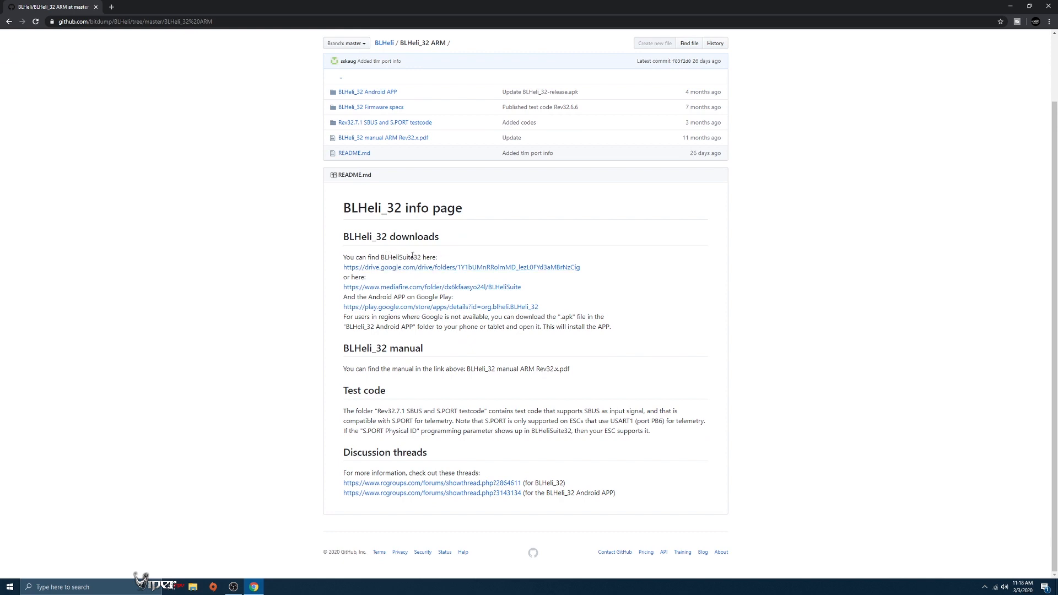
{"action": "left_click", "coordinate": [415, 288]}
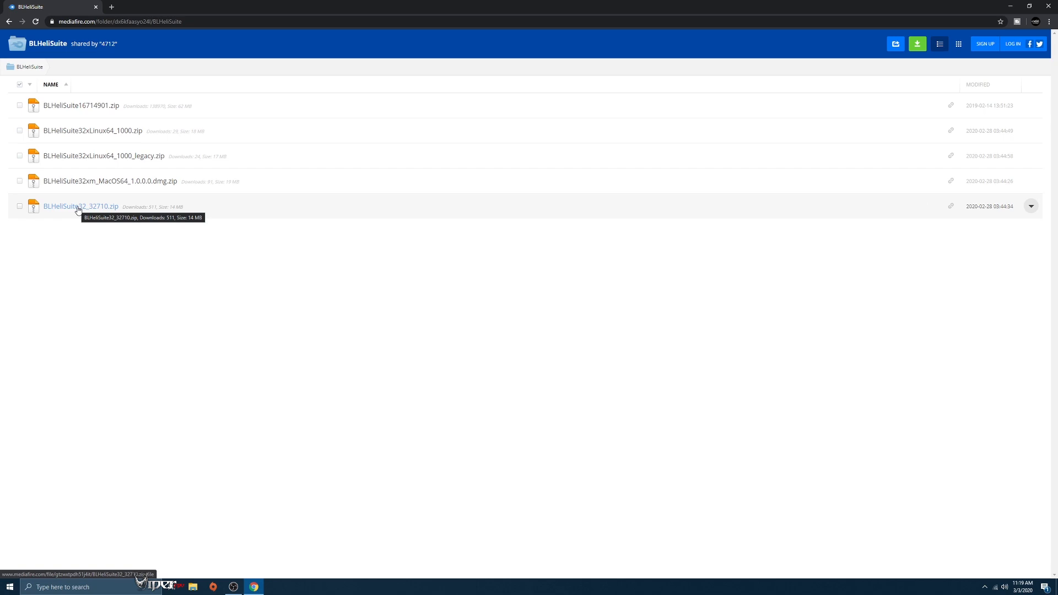
{"action": "left_click", "coordinate": [81, 107]}
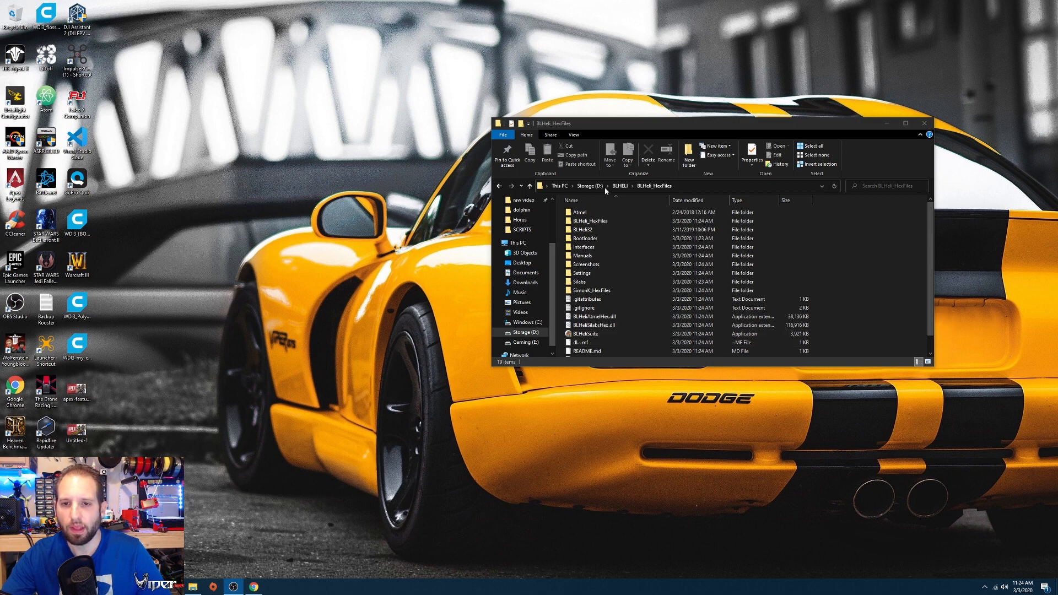
Step: Launch BLHeliSuite from the BLHeli_HexFiles folder and move its window clear of the file listing
{"action": "left_click", "coordinate": [499, 186]}
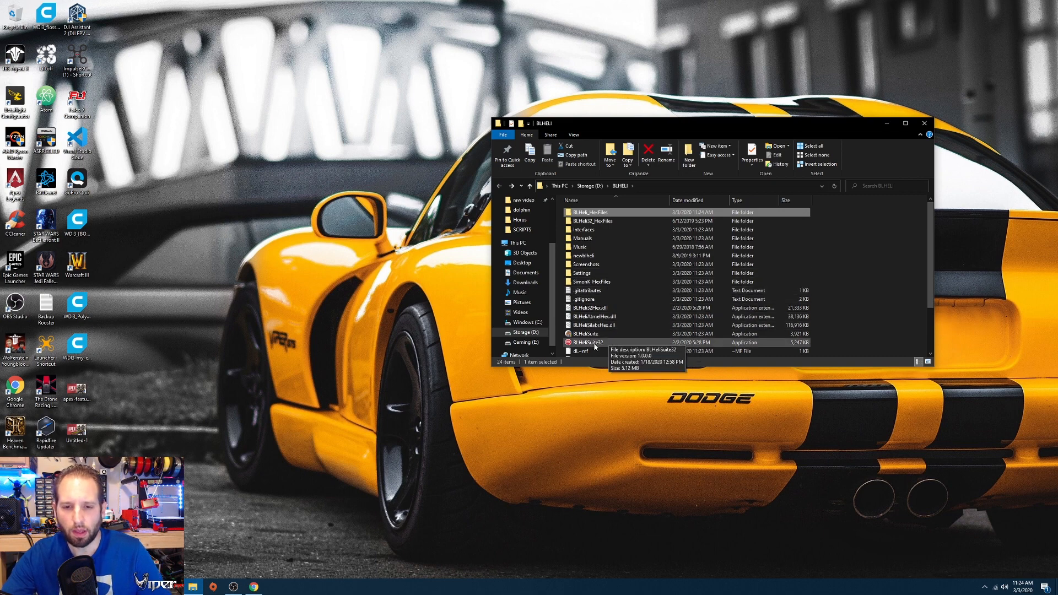
{"action": "left_click", "coordinate": [512, 186]}
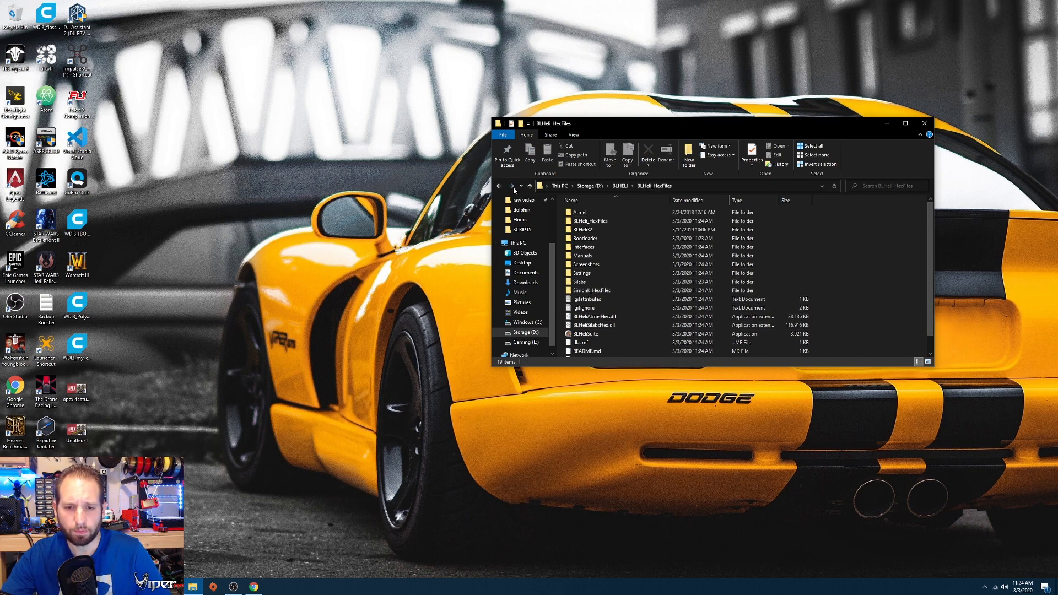
{"action": "double_click", "coordinate": [600, 334]}
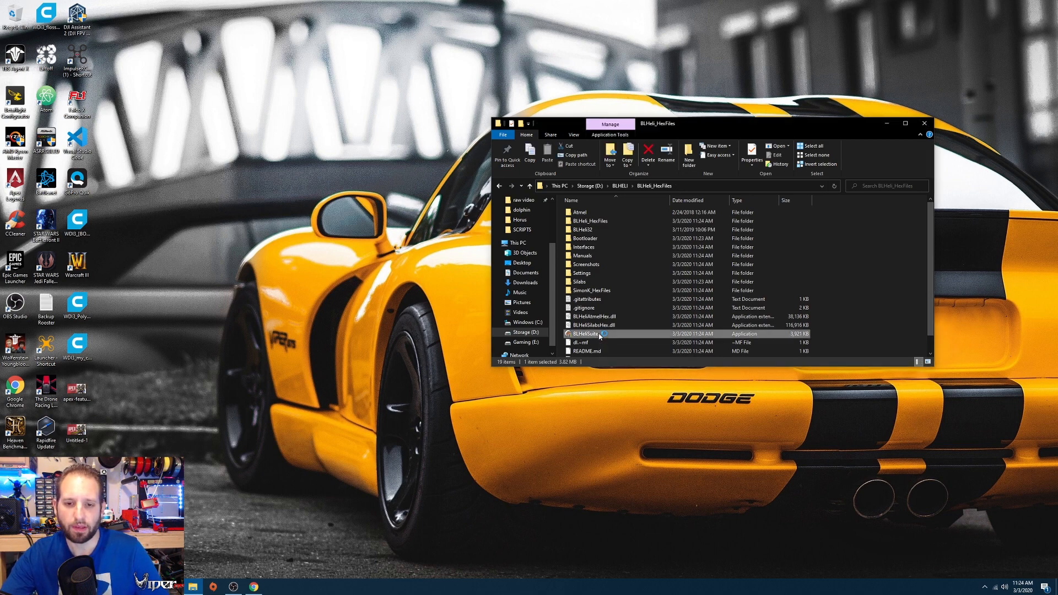
{"action": "left_click_drag", "start_coordinate": [911, 173], "coordinate": [402, 104]}
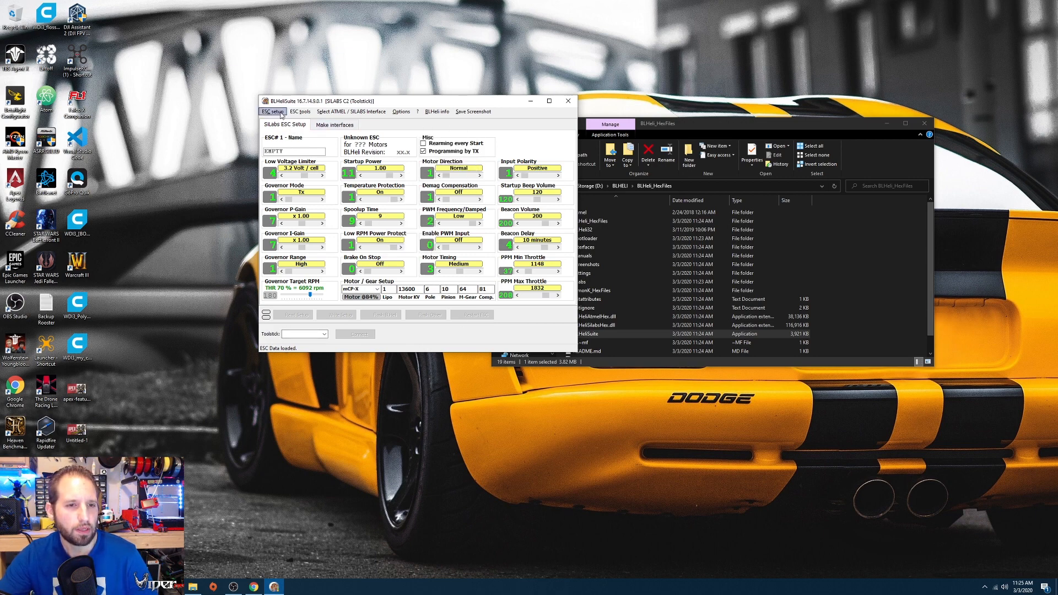
Step: Select the SILABS BLHeli Bootloader (Cleanflight) interface and try to connect to the flight controller on COM 1
{"action": "left_click", "coordinate": [372, 112]}
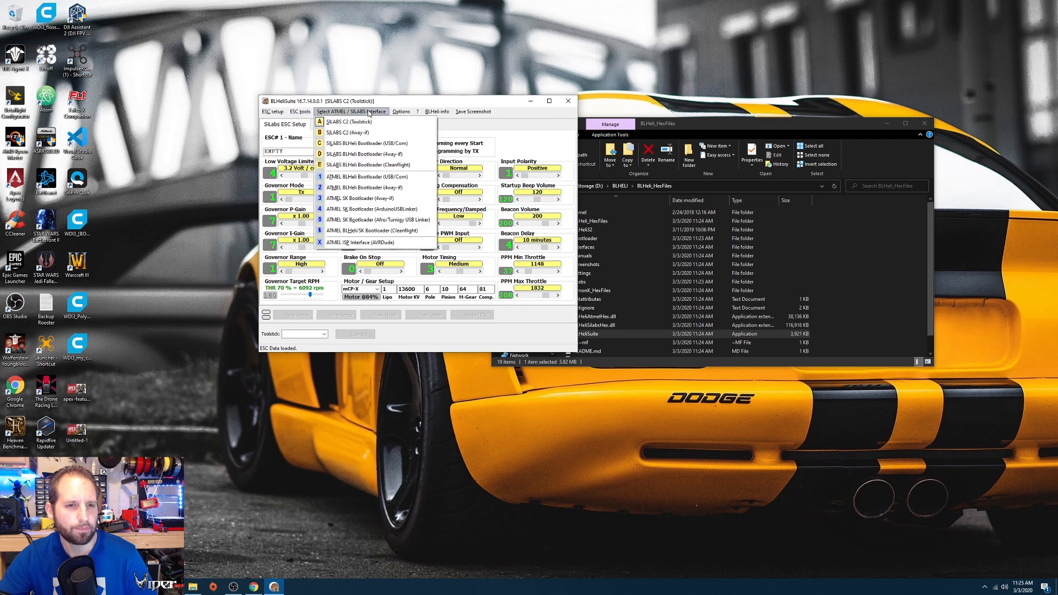
{"action": "left_click", "coordinate": [380, 166]}
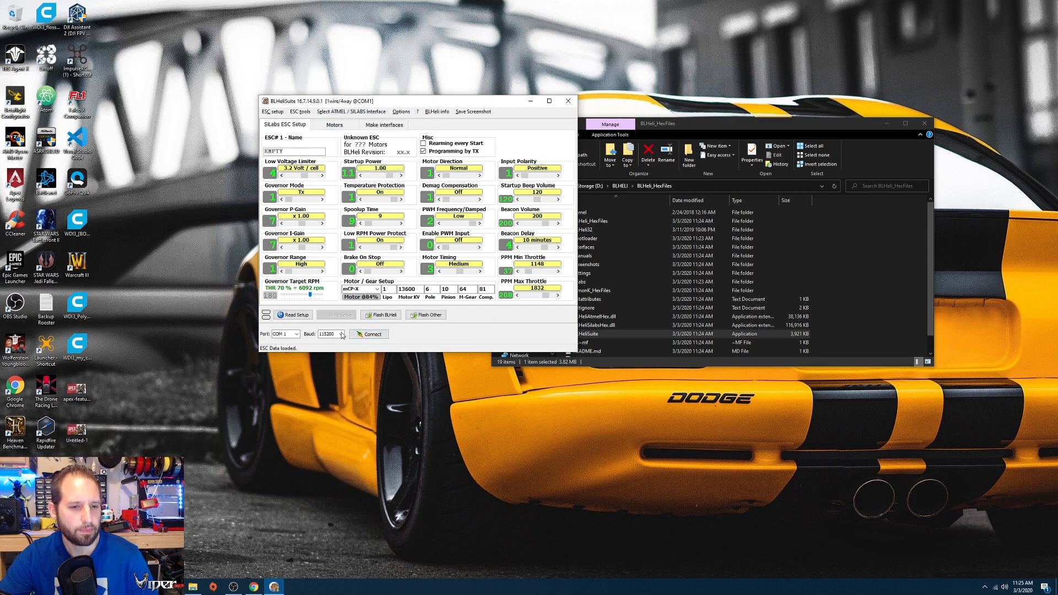
{"action": "left_click", "coordinate": [369, 334]}
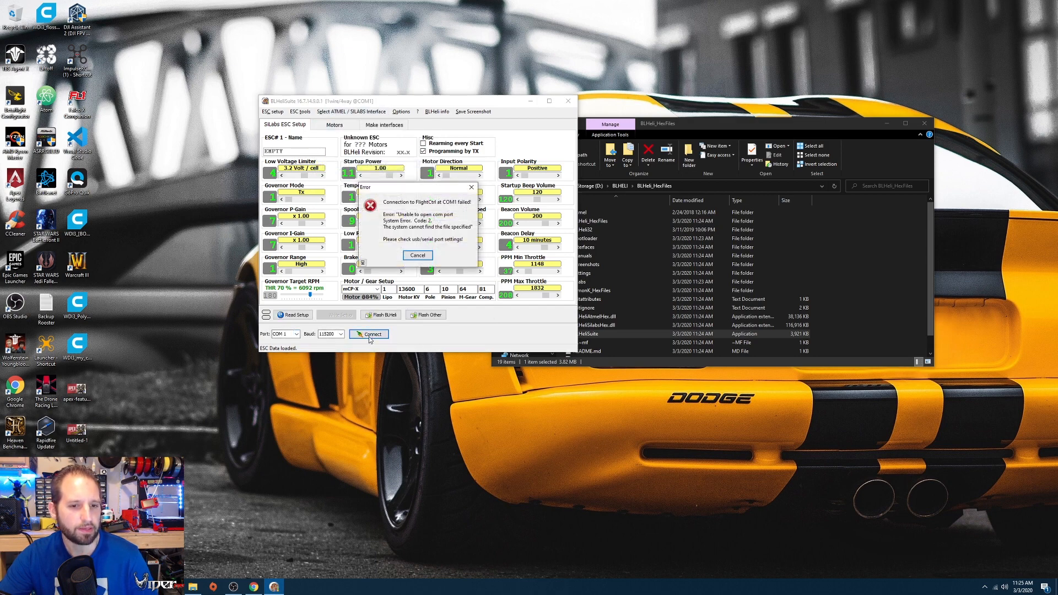
{"action": "left_click", "coordinate": [428, 252]}
Step: Set the port to COM 8 and connect to the flight controller at 115200 baud
{"action": "left_click", "coordinate": [296, 334]}
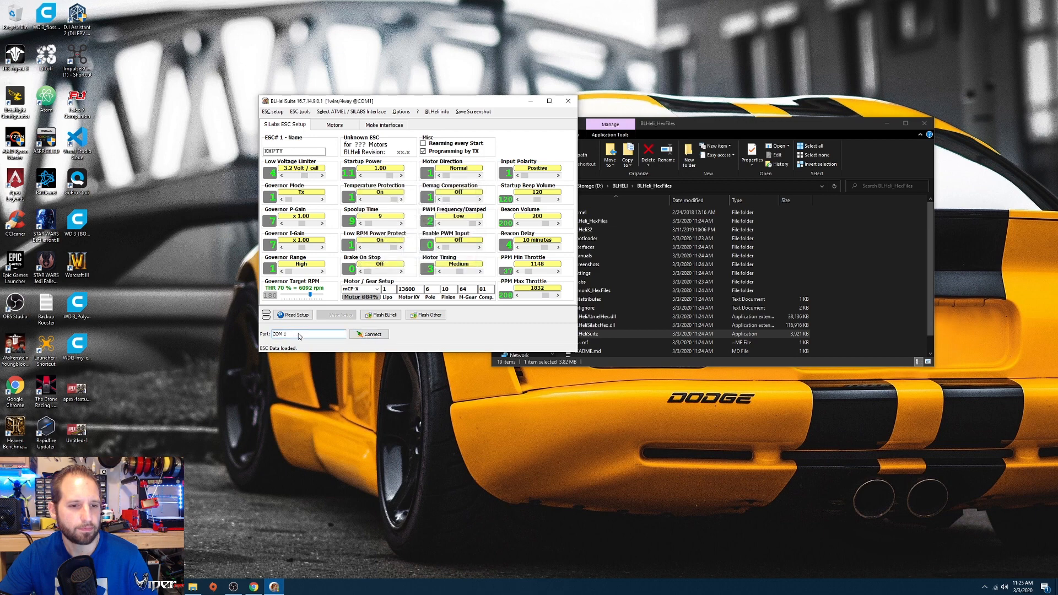
{"action": "left_click", "coordinate": [294, 342]}
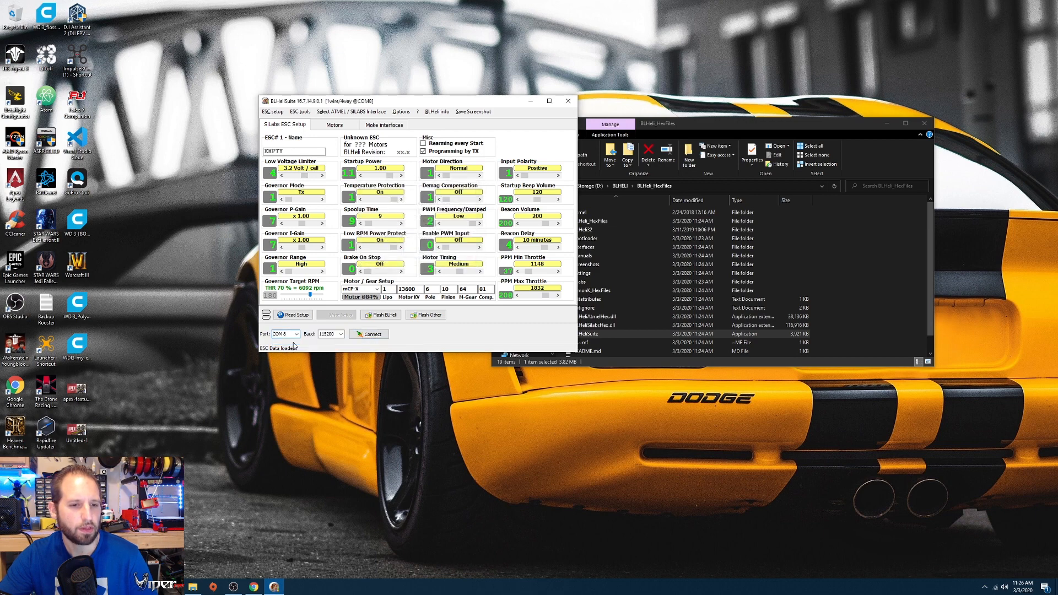
{"action": "left_click", "coordinate": [368, 338]}
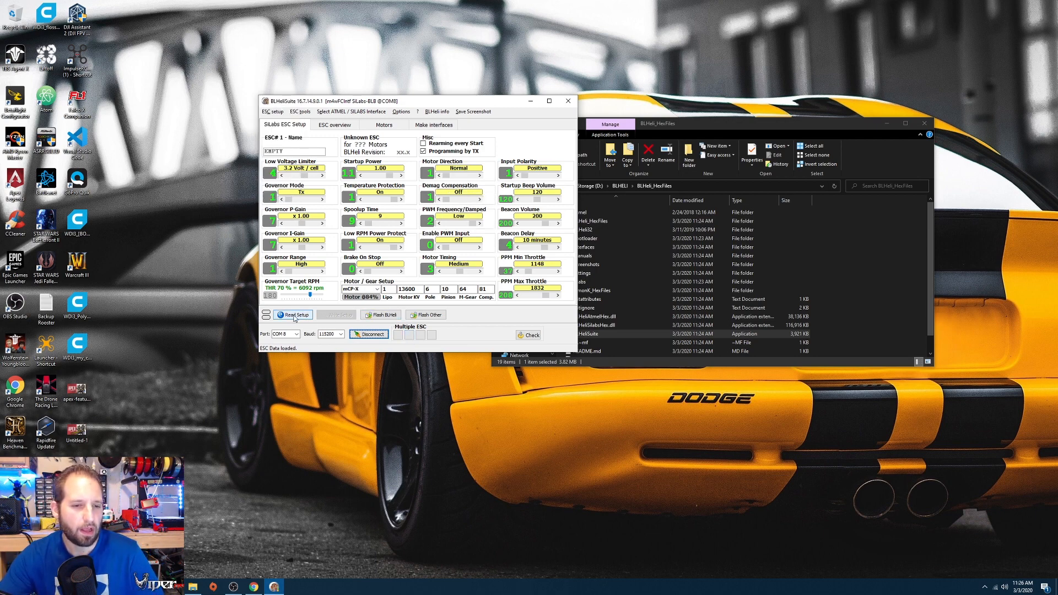
Step: Read the setup of all connected ESCs and dismiss the information messages
{"action": "left_click", "coordinate": [293, 314]}
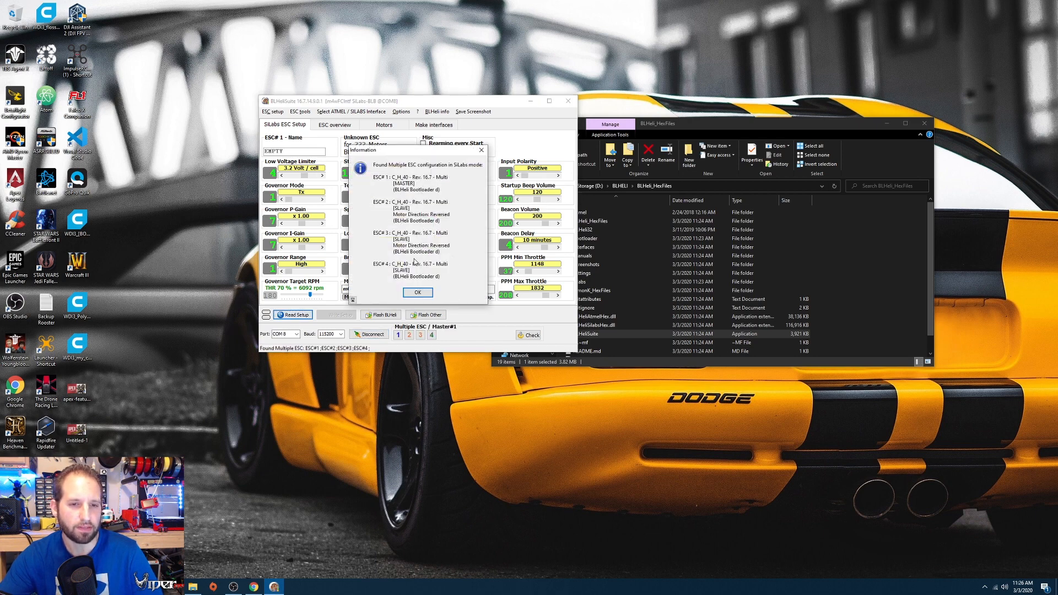
{"action": "left_click", "coordinate": [418, 292]}
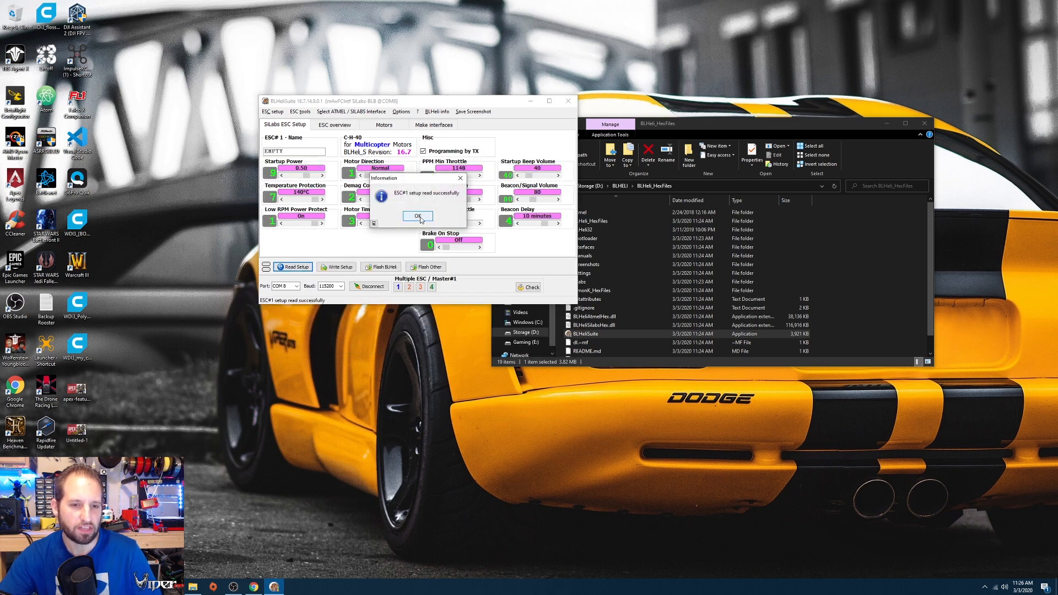
{"action": "left_click", "coordinate": [418, 216]}
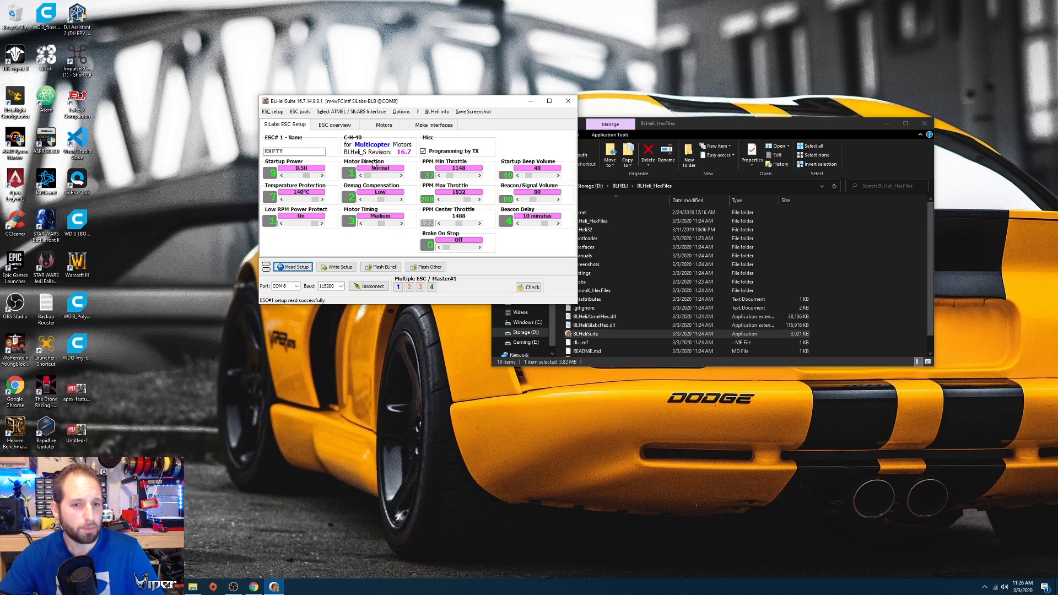
Step: Deselect ESCs 2, 3 and 4 so that only ESC 1 is configured
{"action": "mouse_move", "coordinate": [510, 201]}
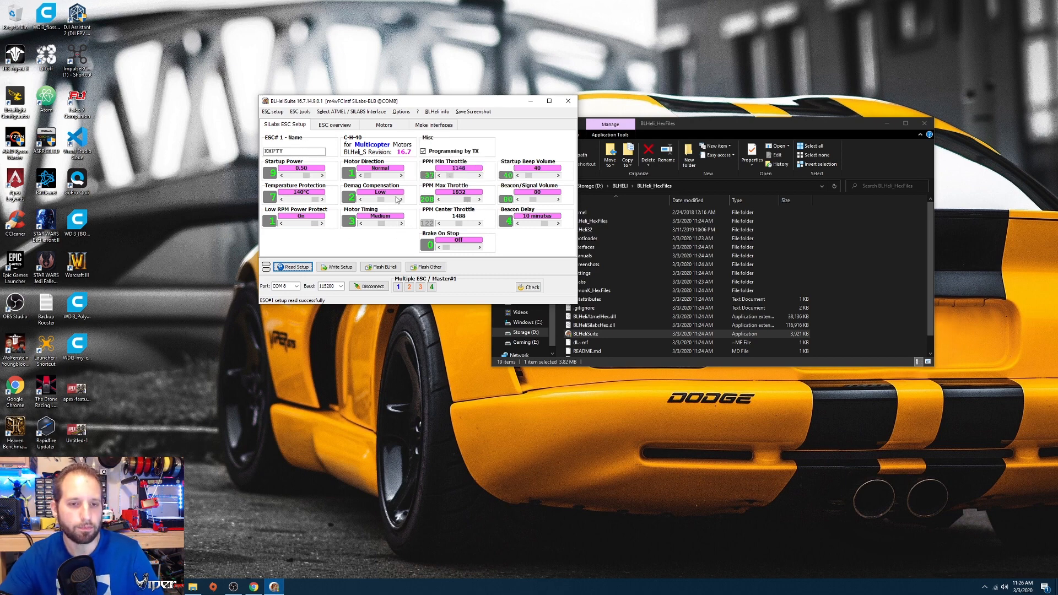
{"action": "left_click", "coordinate": [409, 289]}
{"action": "left_click", "coordinate": [420, 289]}
{"action": "left_click", "coordinate": [432, 288]}
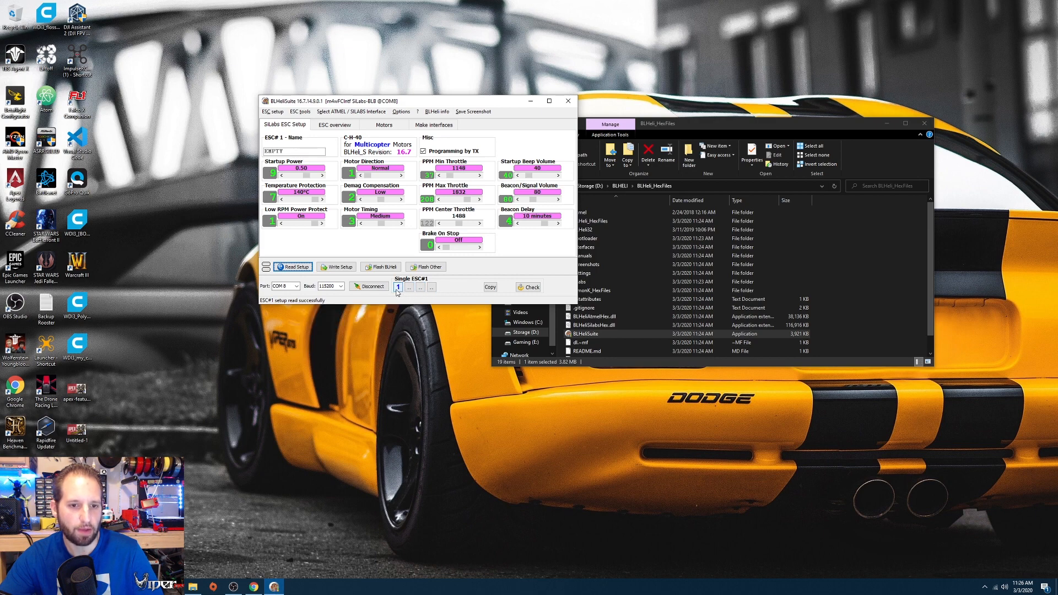
Step: Try the Reversed and Bidirectional motor directions on ESC 1 and return the setting to Normal
{"action": "left_click", "coordinate": [401, 176]}
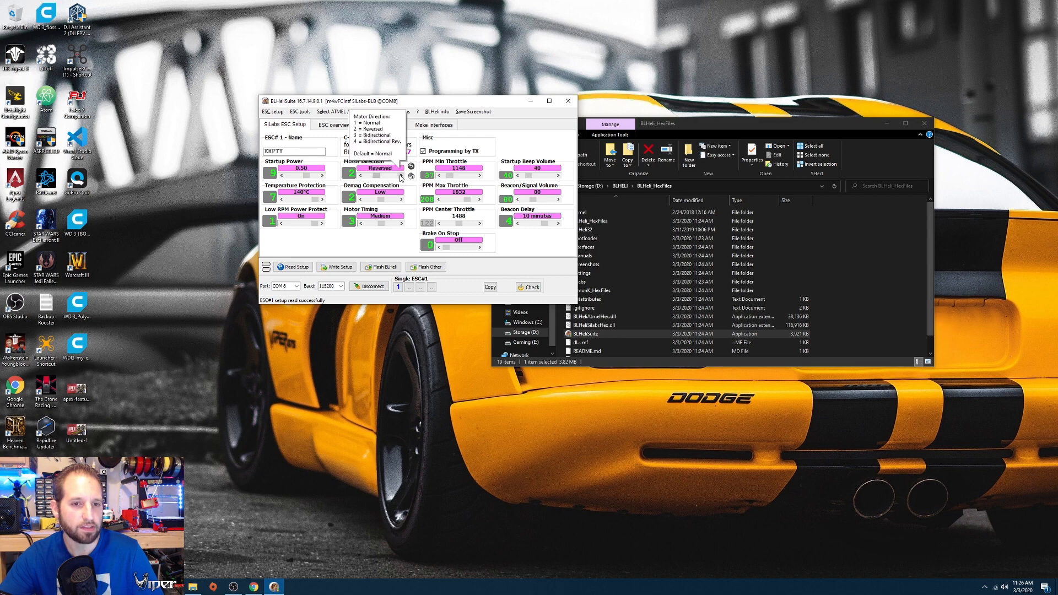
{"action": "left_click", "coordinate": [401, 176]}
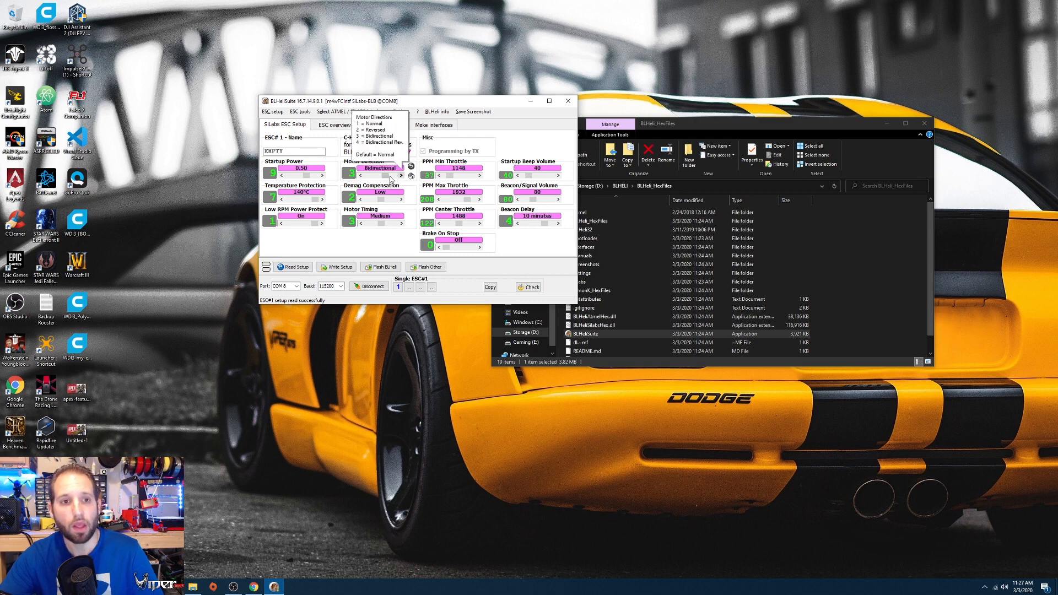
{"action": "left_click", "coordinate": [361, 176]}
{"action": "left_click", "coordinate": [361, 176]}
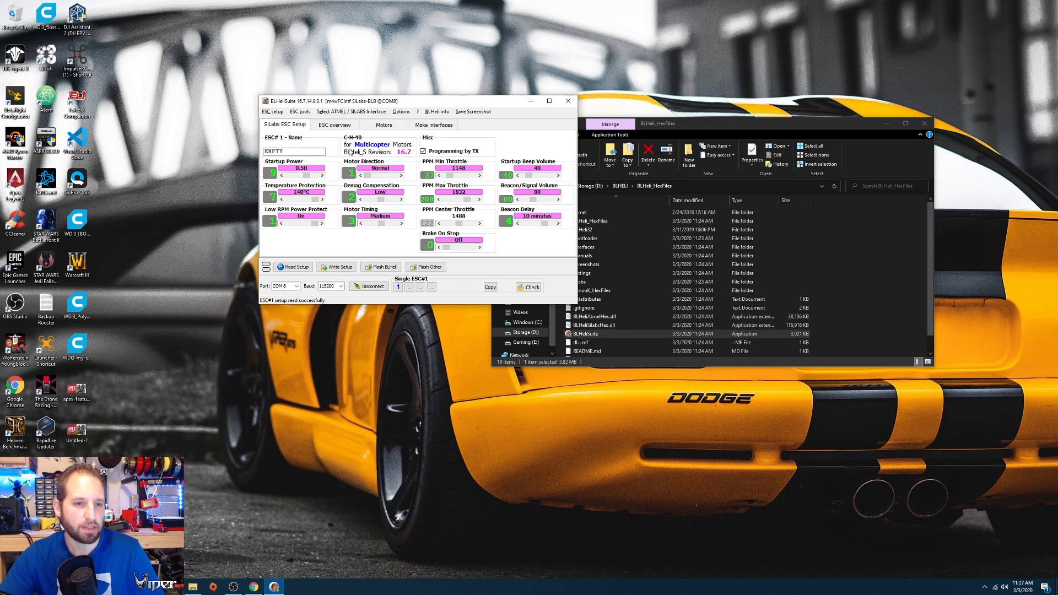
Step: Examine ESC 1's power, temperature, timing, direction, demag and beacon settings, along with the overview of all ESCs
{"action": "mouse_move", "coordinate": [269, 167]}
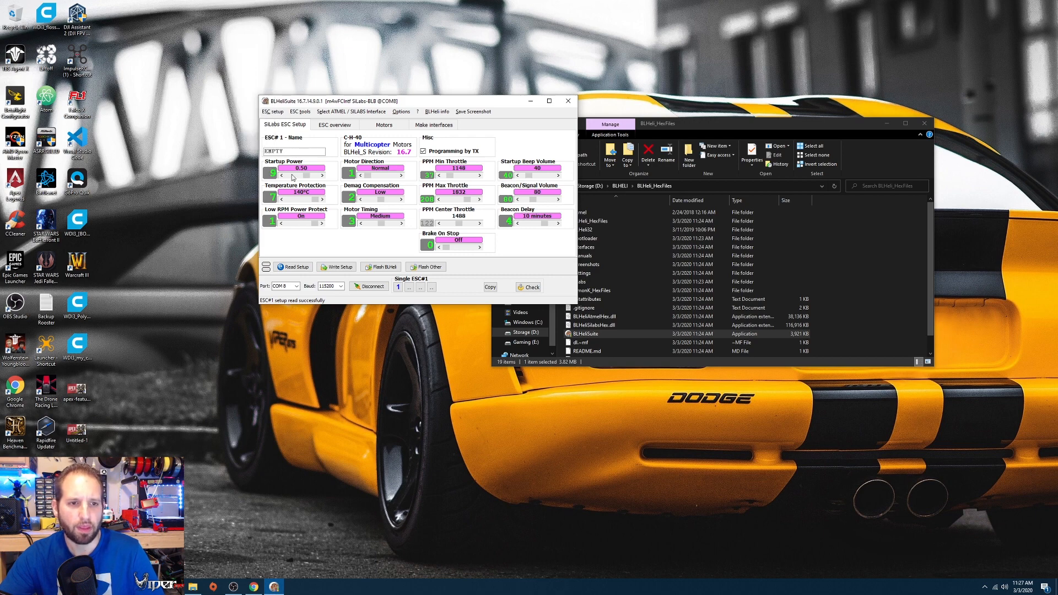
{"action": "mouse_move", "coordinate": [278, 194]}
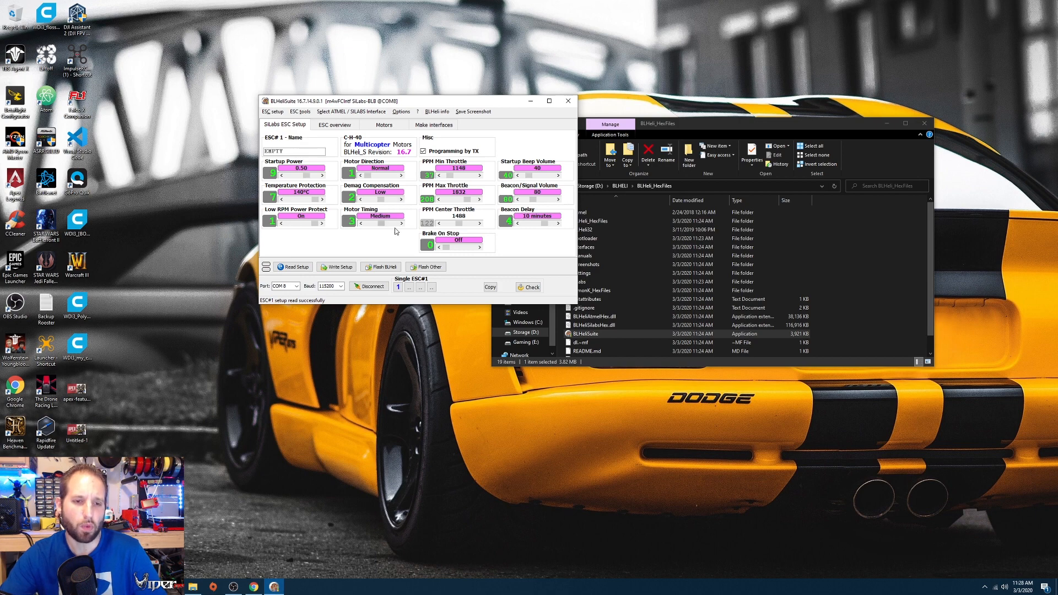
{"action": "mouse_move", "coordinate": [379, 230]}
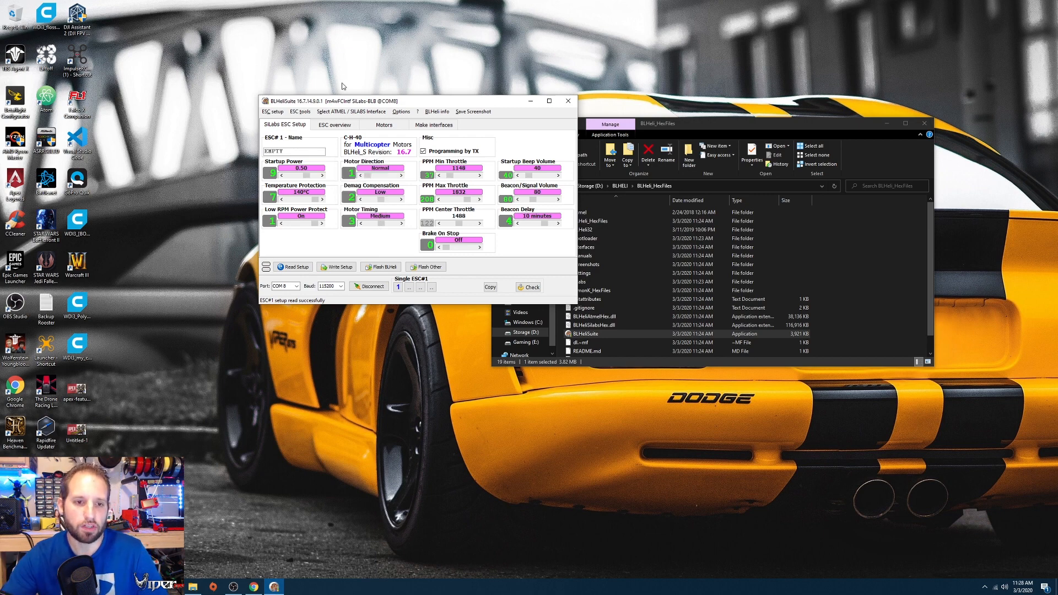
{"action": "mouse_move", "coordinate": [402, 175]}
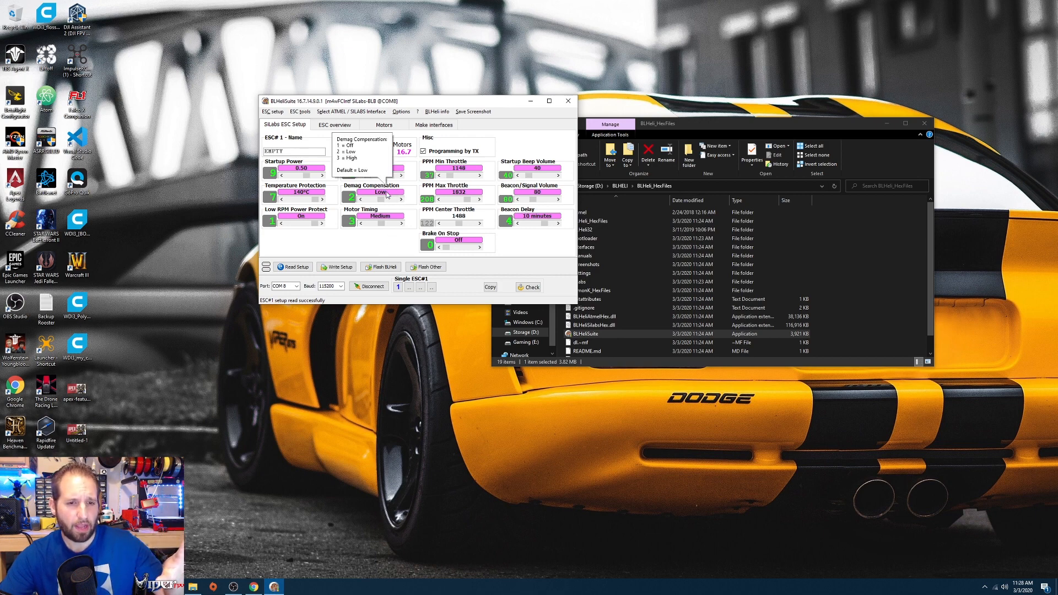
{"action": "mouse_move", "coordinate": [388, 203]}
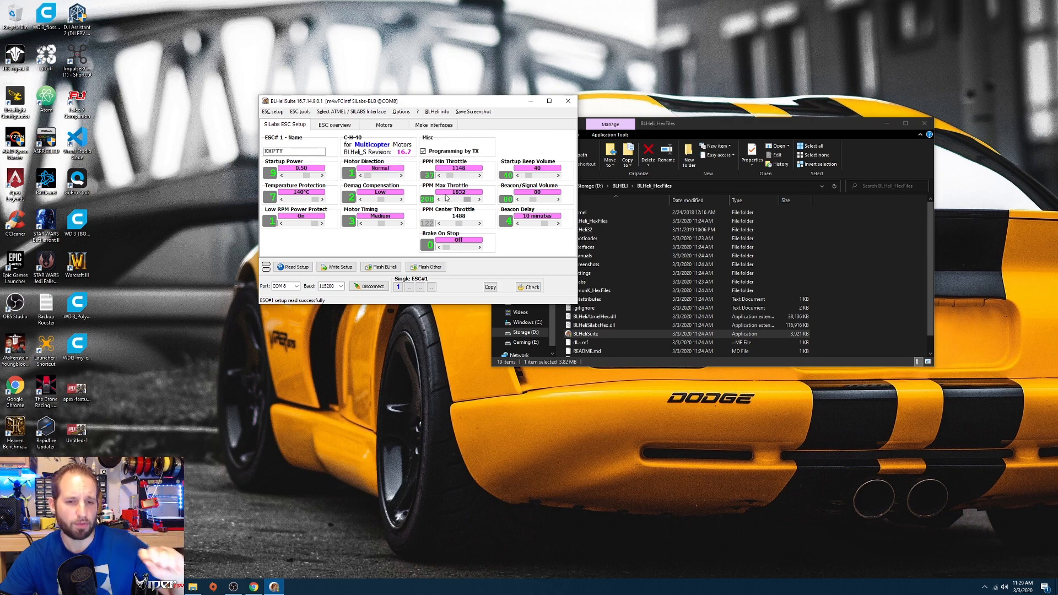
{"action": "mouse_move", "coordinate": [537, 222]}
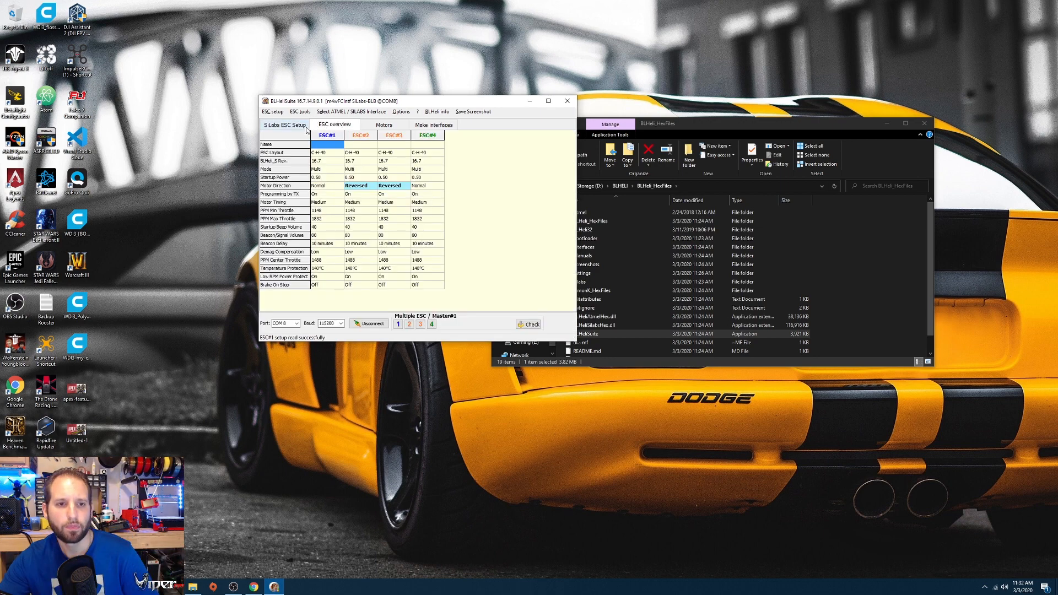
{"action": "left_click", "coordinate": [291, 126]}
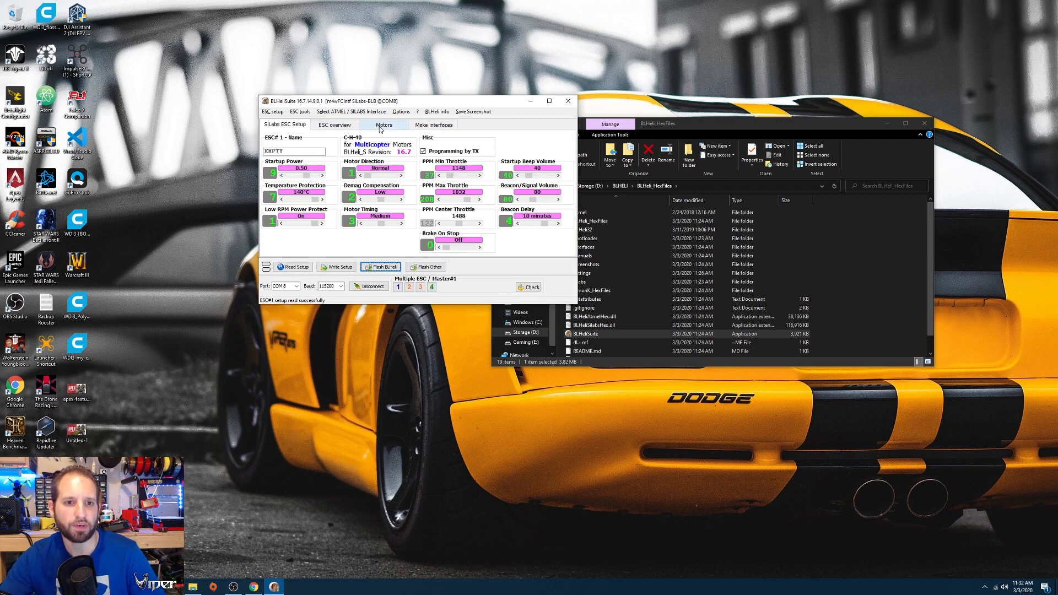
Step: Enable motor control in the motor test, raise all four motors together to 1041, and bring them back to minimum
{"action": "left_click", "coordinate": [379, 127]}
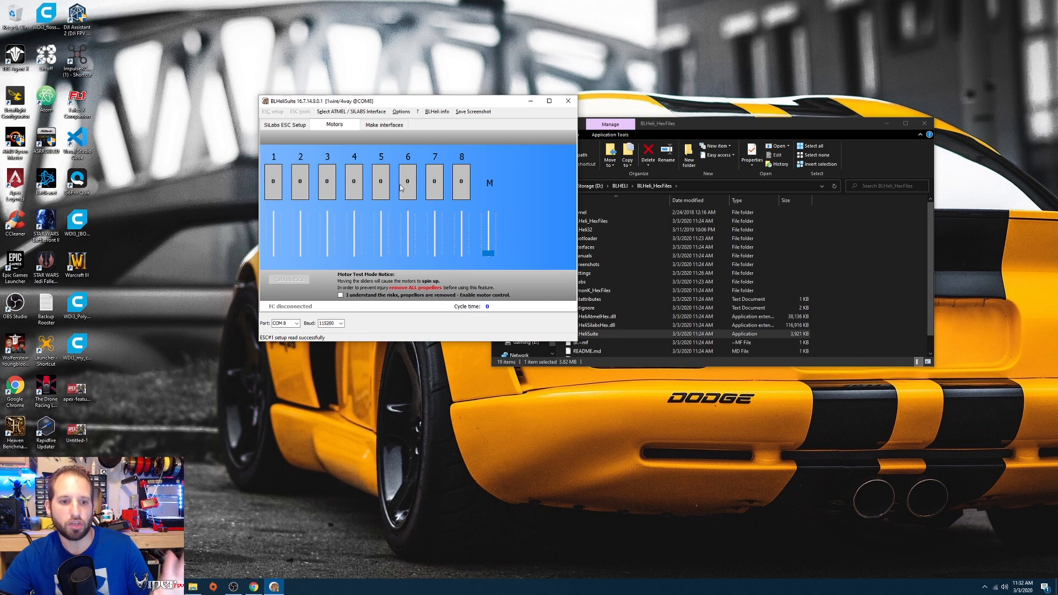
{"action": "left_click", "coordinate": [341, 296]}
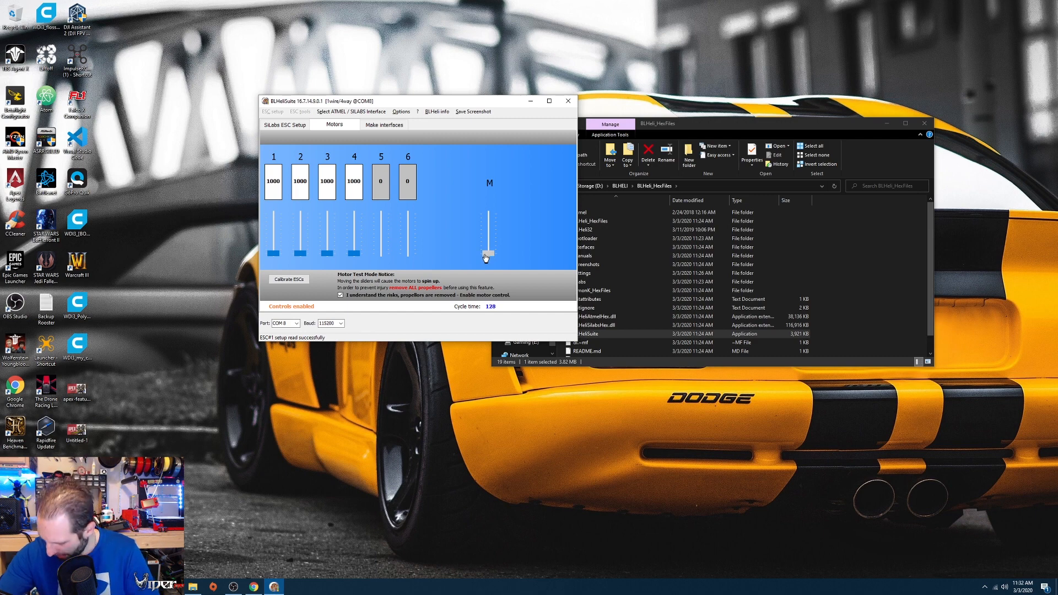
{"action": "left_click_drag", "start_coordinate": [485, 257], "coordinate": [486, 256]}
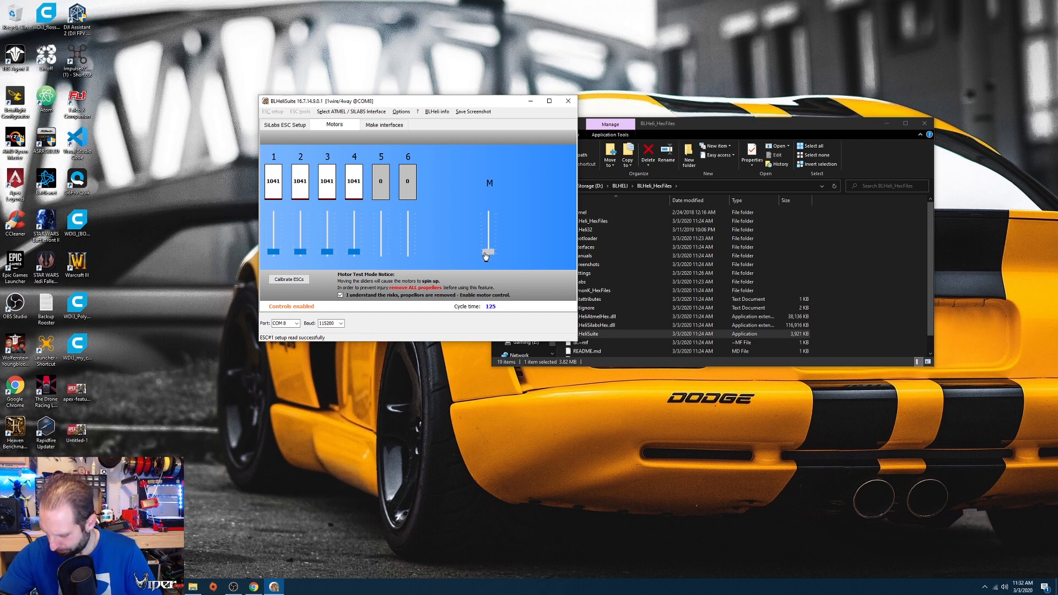
{"action": "left_click_drag", "start_coordinate": [491, 256], "coordinate": [490, 268]}
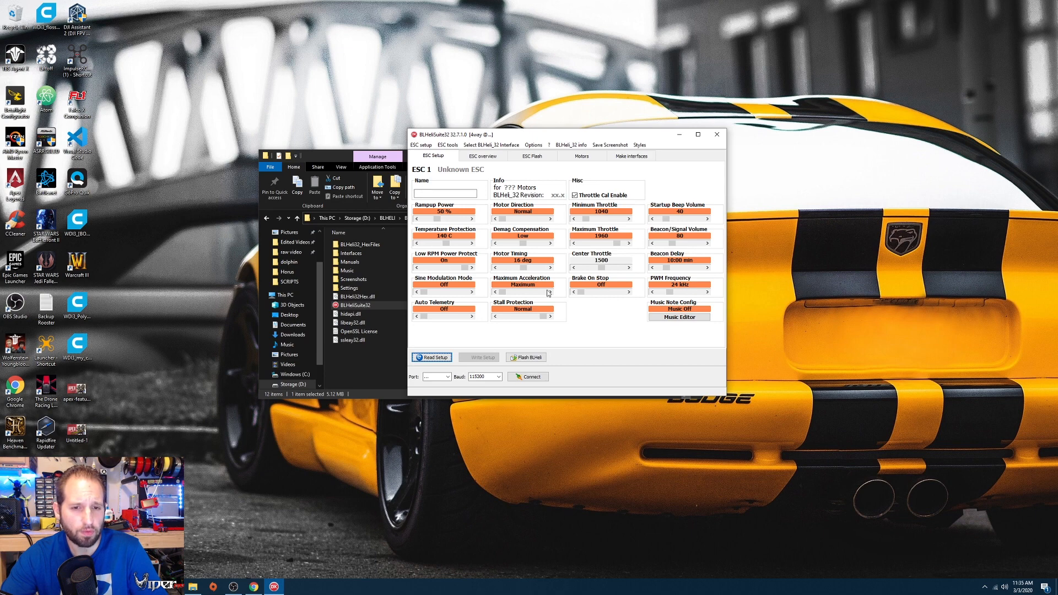
Step: Examine the default BLHeli_32 settings, including temperature protection, motor direction, beacon delay, PWM frequency and auto telemetry
{"action": "mouse_move", "coordinate": [514, 285]}
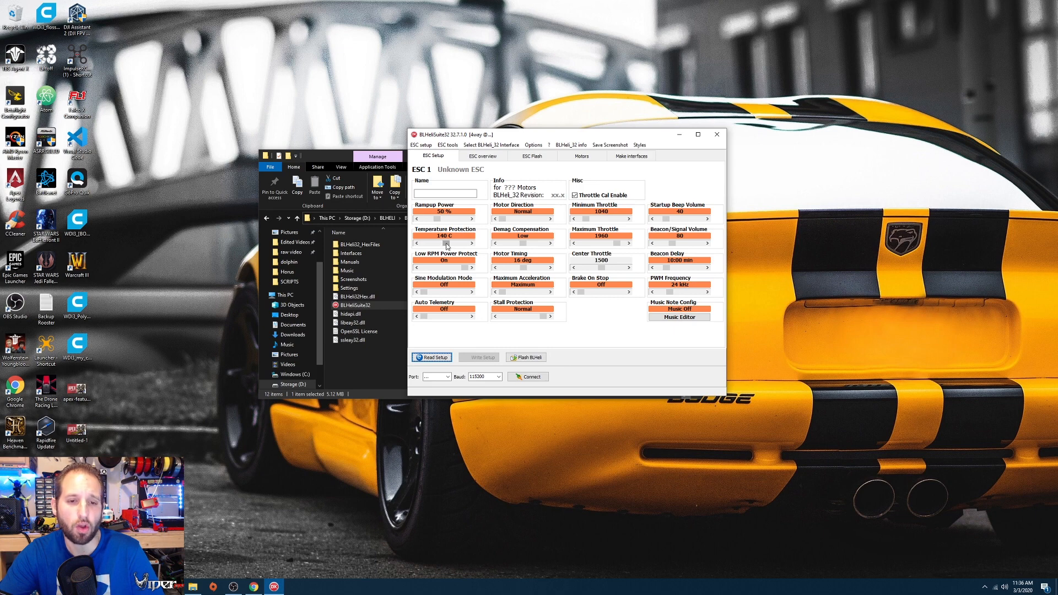
{"action": "mouse_move", "coordinate": [446, 246]}
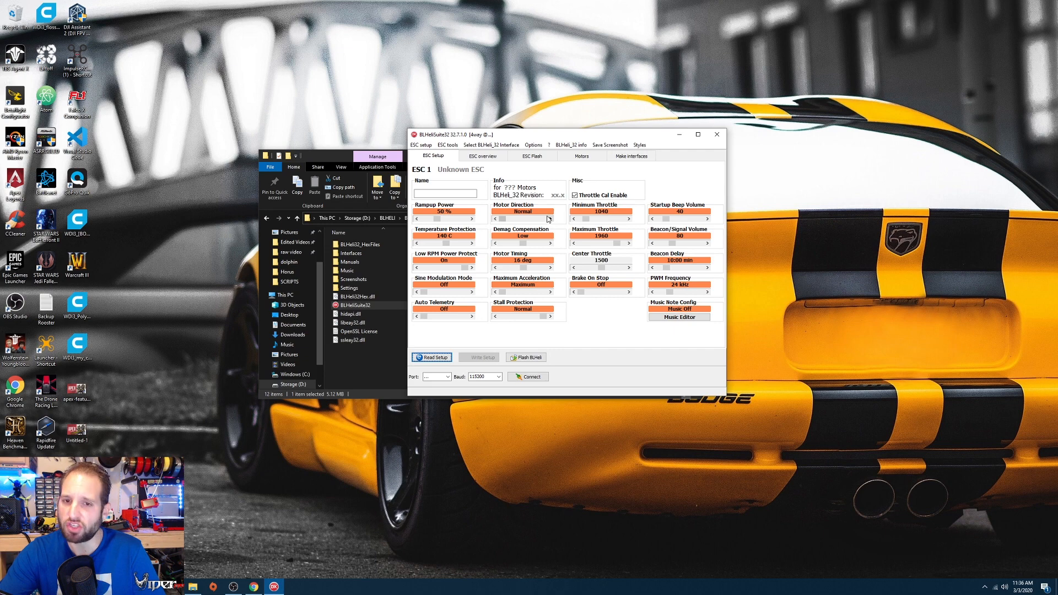
{"action": "mouse_move", "coordinate": [549, 219]}
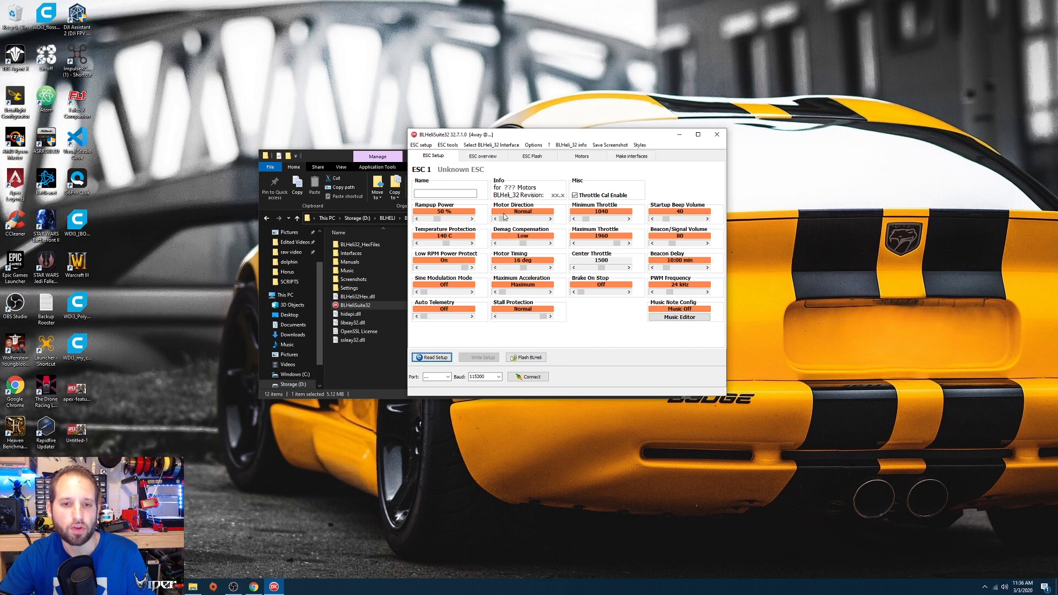
{"action": "left_click", "coordinate": [551, 218]}
{"action": "left_click", "coordinate": [495, 219]}
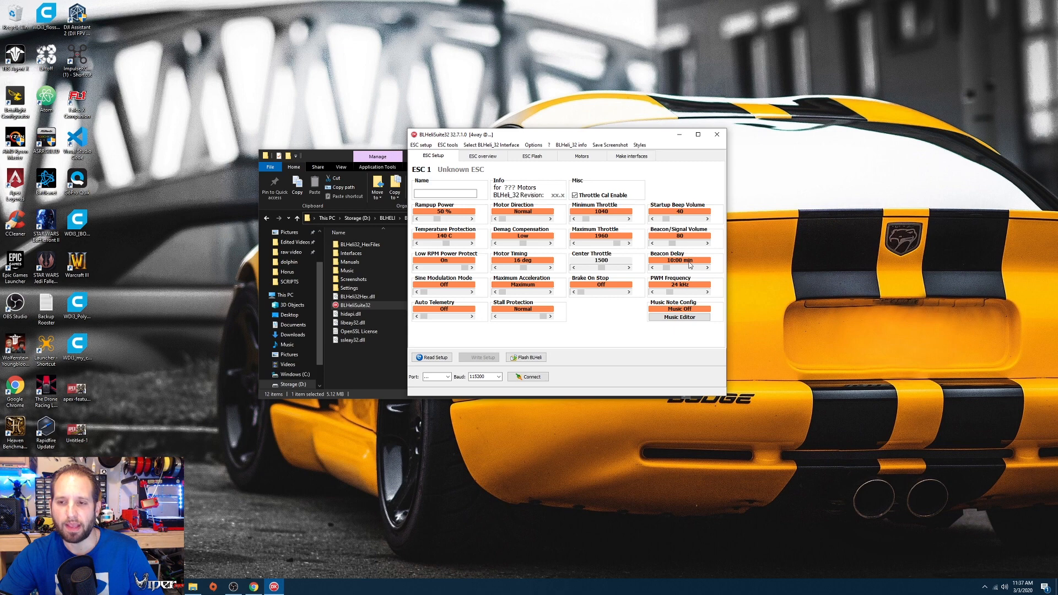
{"action": "mouse_move", "coordinate": [689, 265]}
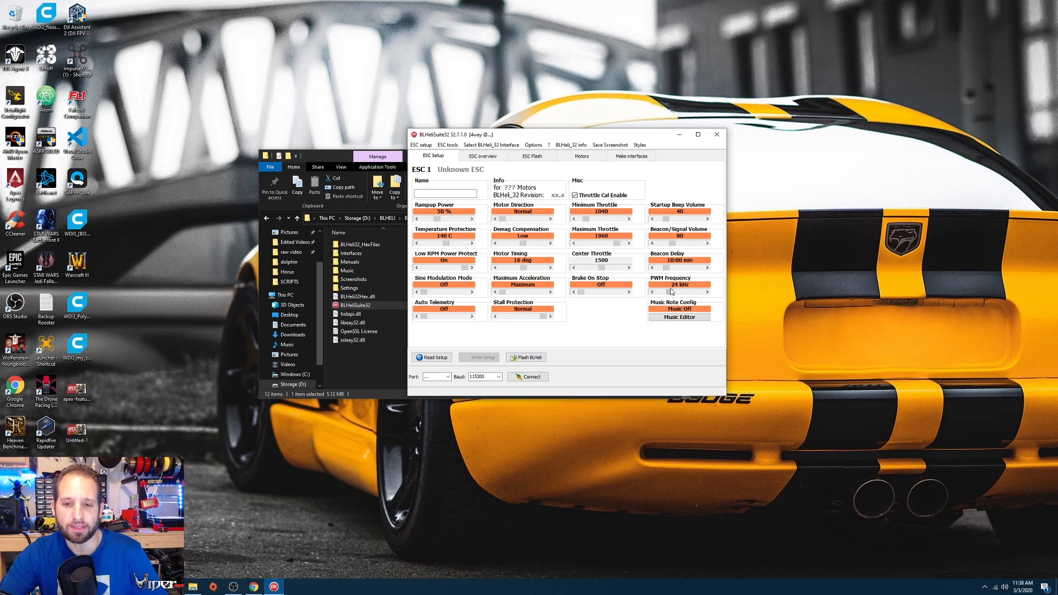
{"action": "mouse_move", "coordinate": [677, 294]}
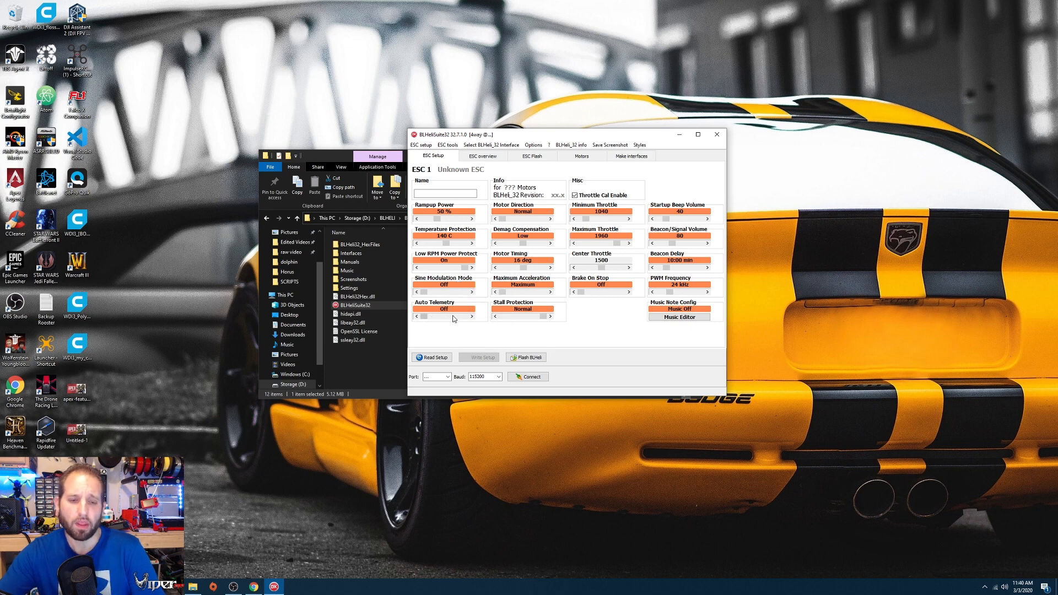
{"action": "mouse_move", "coordinate": [454, 318]}
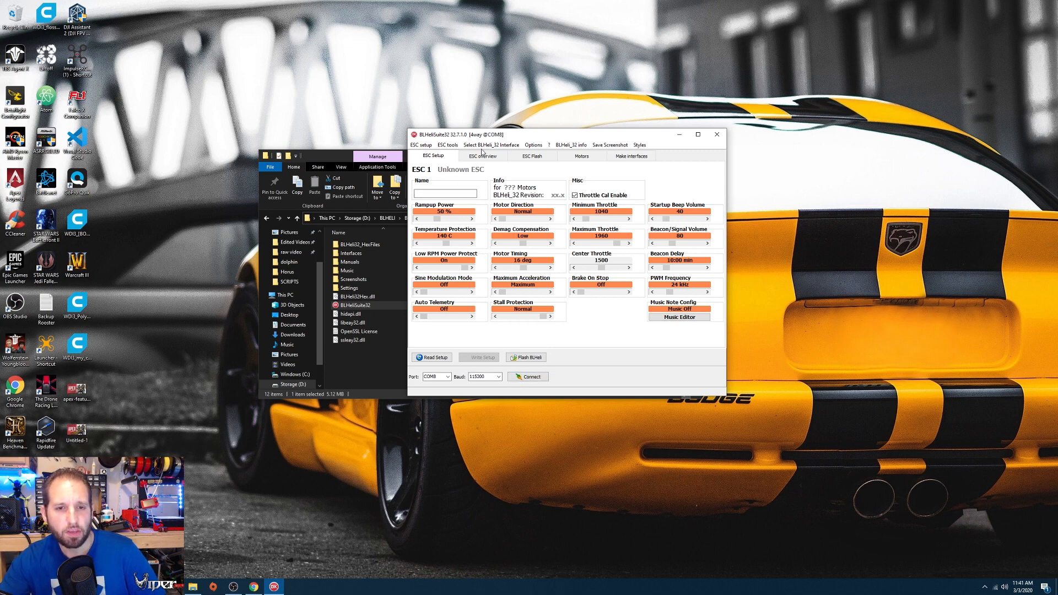
Step: Choose the BLHeli32 Bootloader (Betaflight/Cleanflight) interface and connect to the flight controller on COM8
{"action": "left_click", "coordinate": [497, 146]}
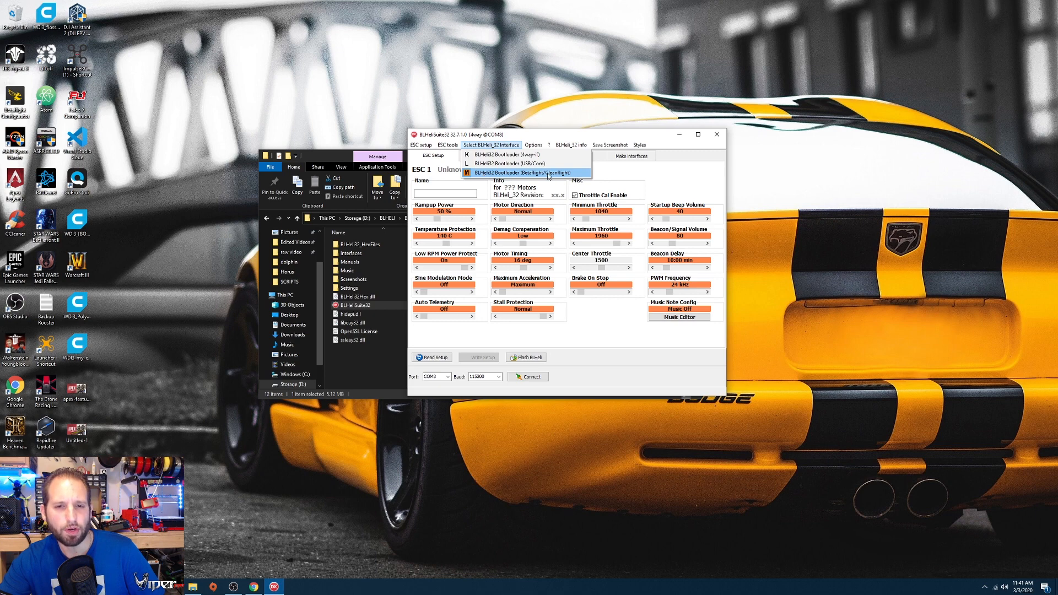
{"action": "left_click", "coordinate": [567, 378]}
{"action": "left_click", "coordinate": [449, 378]}
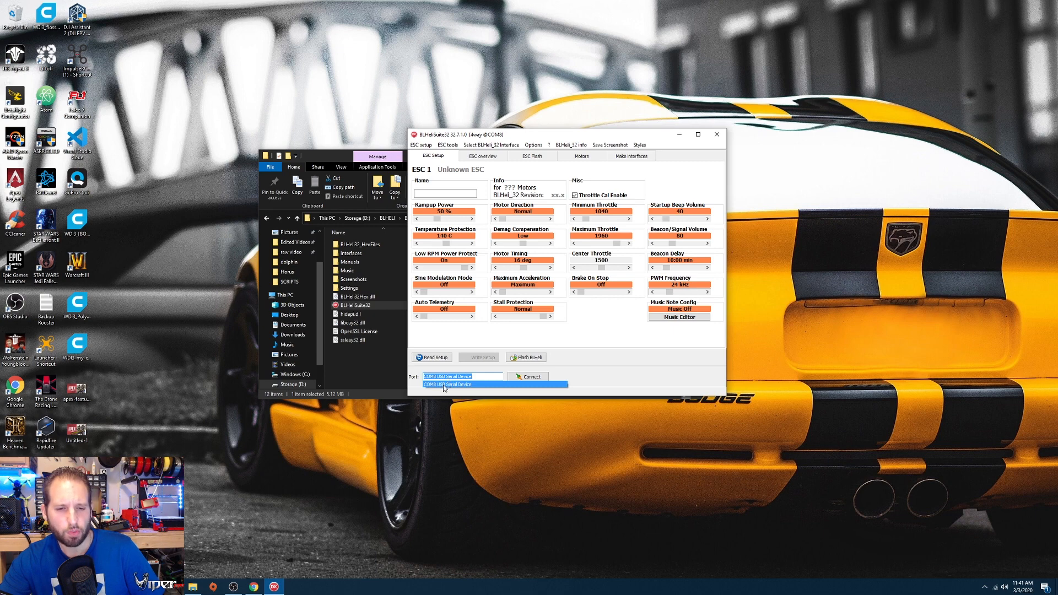
{"action": "left_click", "coordinate": [443, 384]}
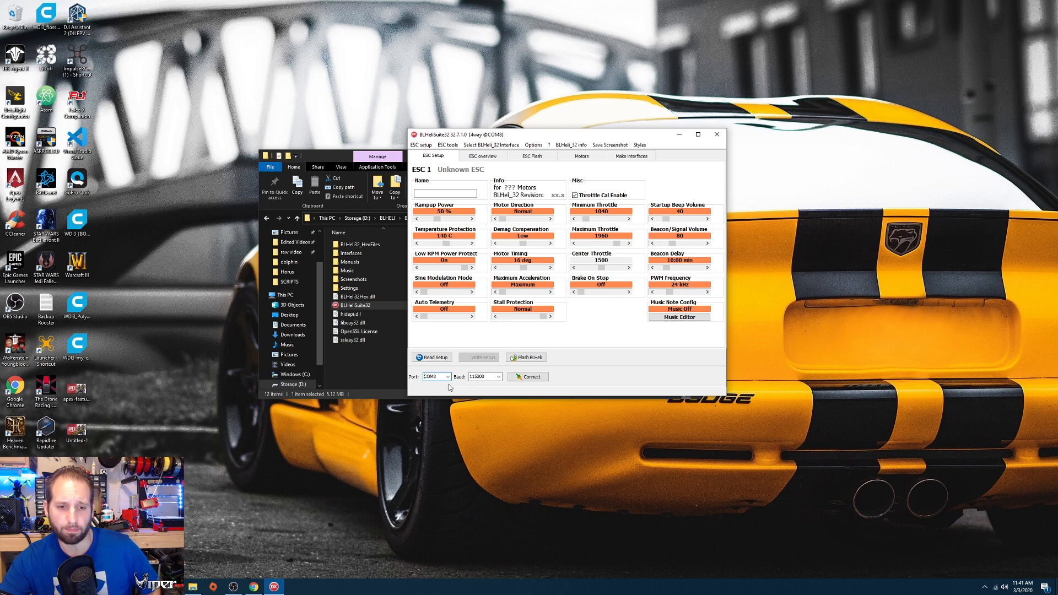
{"action": "left_click", "coordinate": [524, 377]}
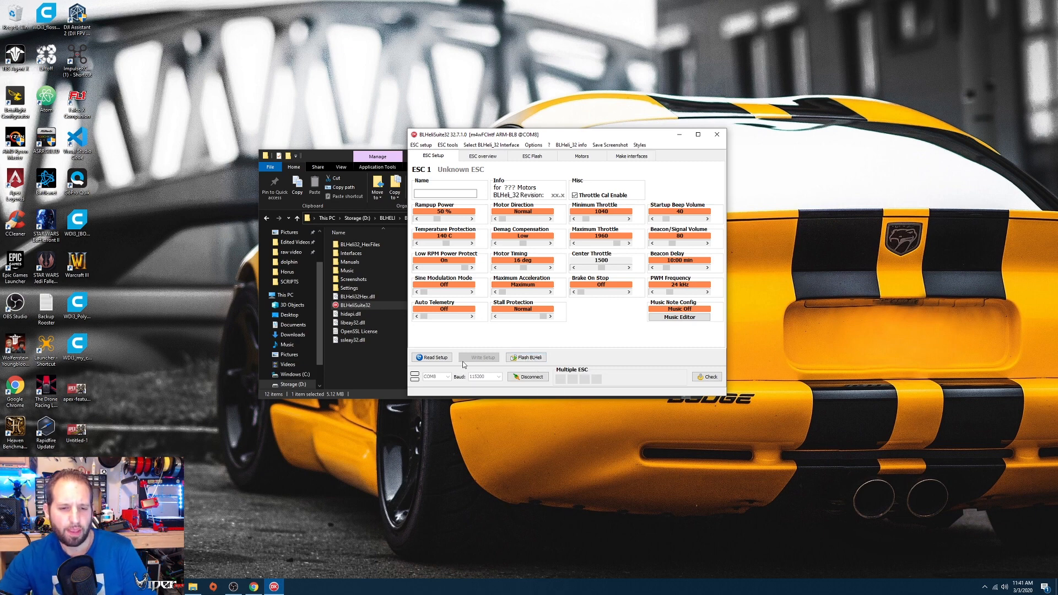
Step: Read the setup of all connected ESCs and review ESC 1's PWM frequency, low voltage and low RPM protection settings
{"action": "left_click", "coordinate": [434, 358]}
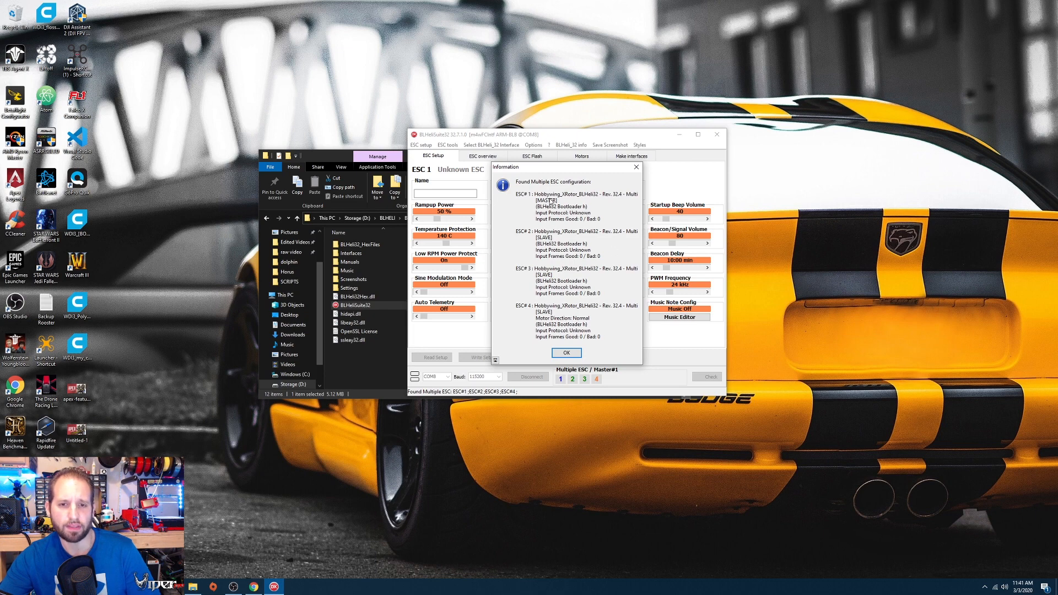
{"action": "left_click", "coordinate": [569, 352]}
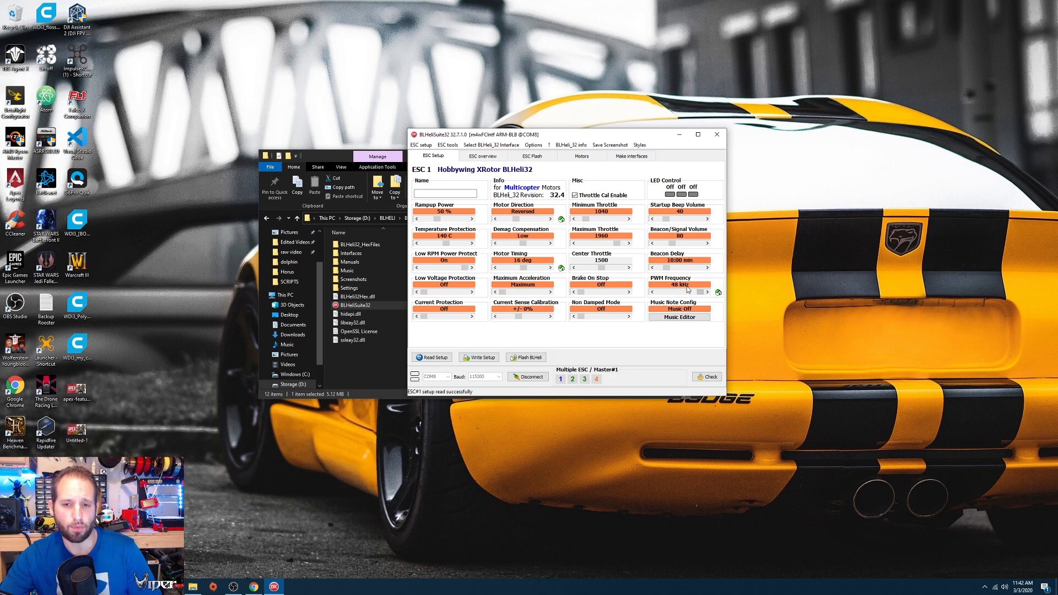
{"action": "mouse_move", "coordinate": [682, 289]}
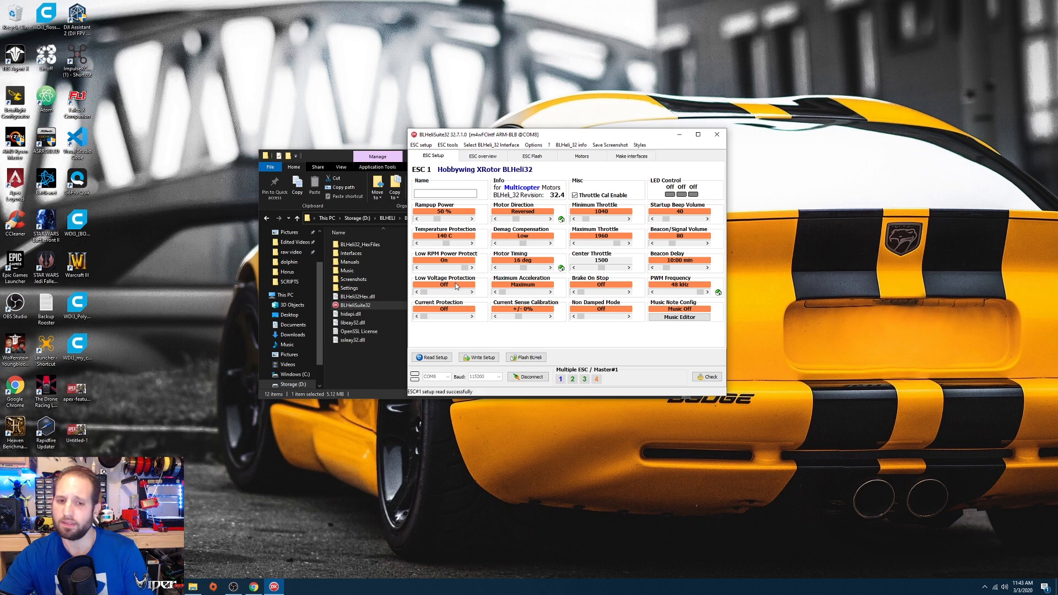
{"action": "mouse_move", "coordinate": [456, 286]}
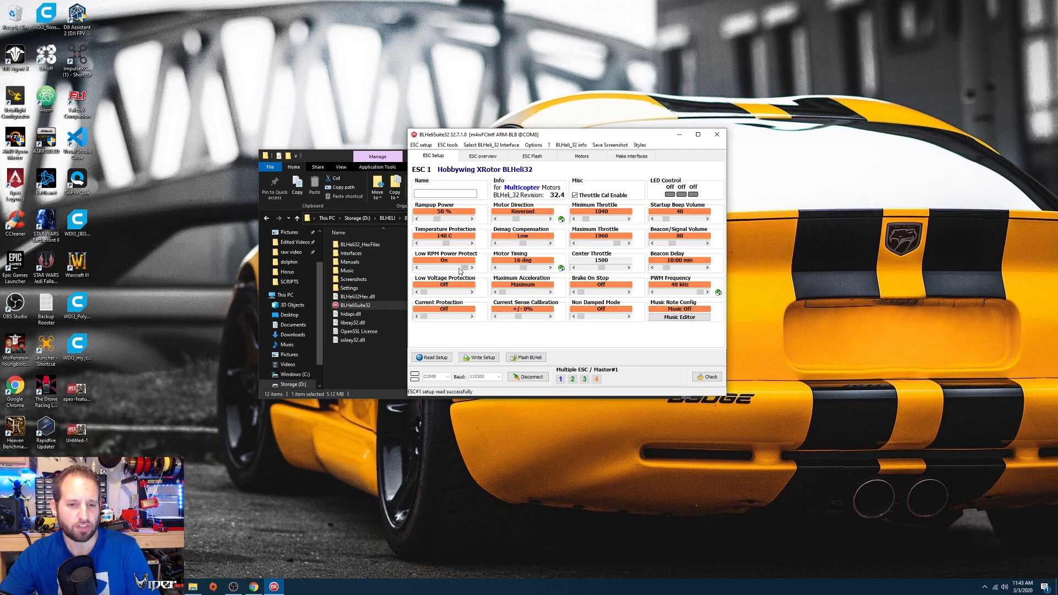
{"action": "mouse_move", "coordinate": [457, 267]}
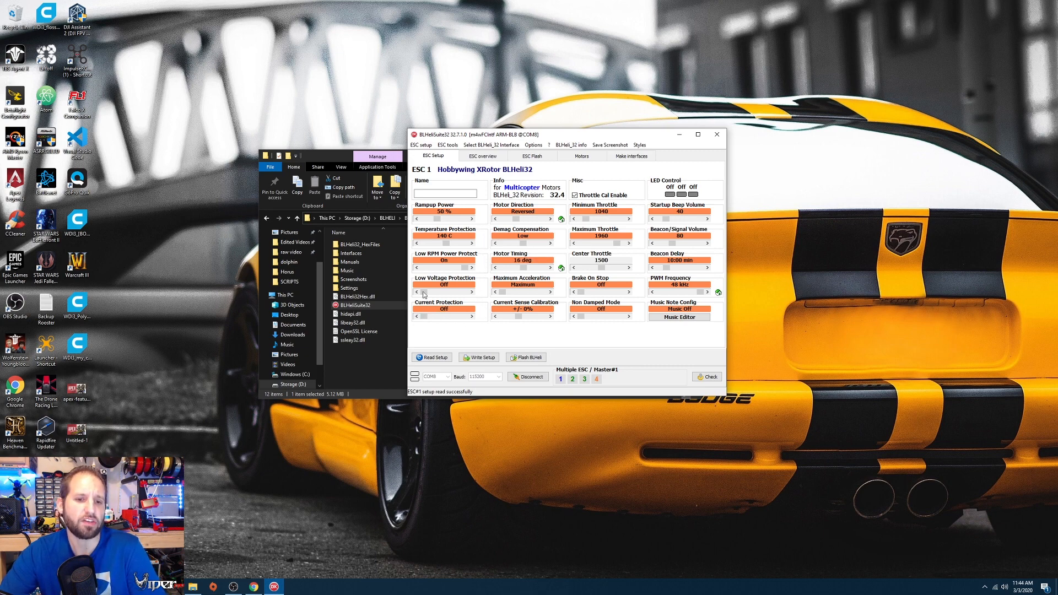
Step: Try current protection at 40 A on ESC 1 and return the setting to Off
{"action": "left_click", "coordinate": [471, 317]}
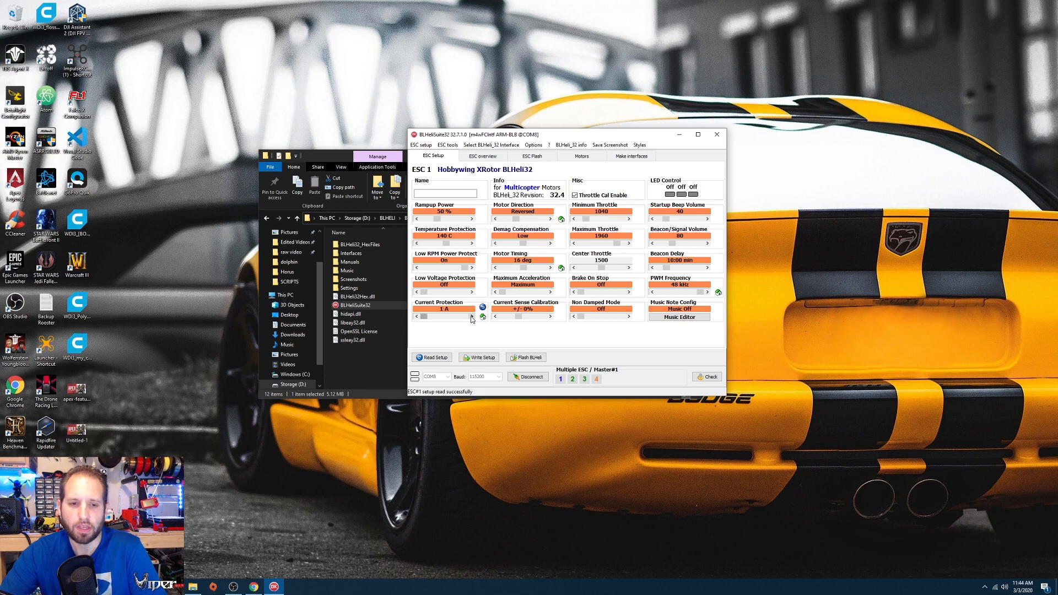
{"action": "left_click_drag", "start_coordinate": [427, 320], "coordinate": [432, 320]}
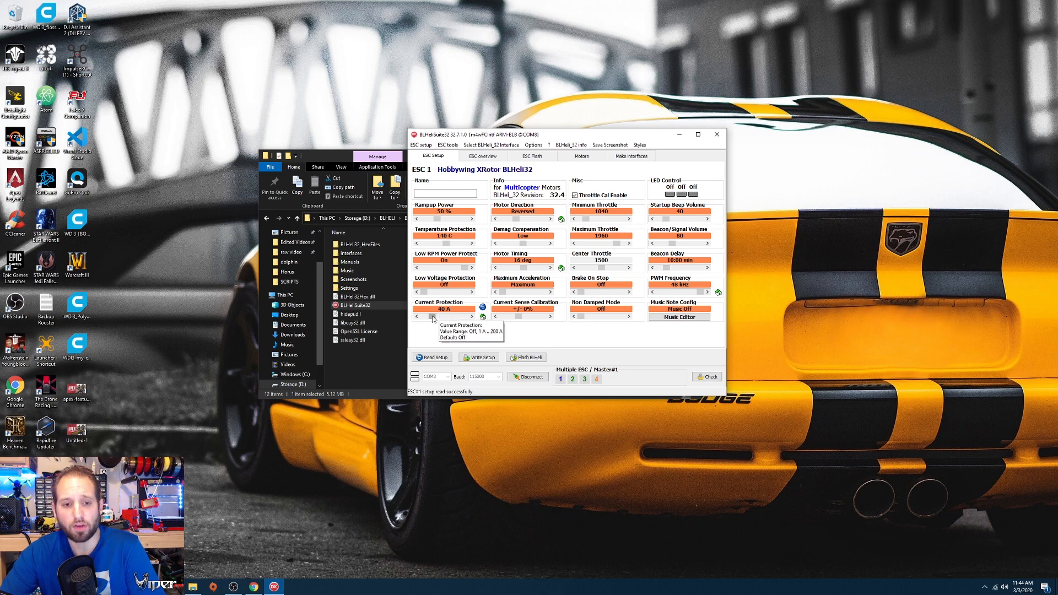
{"action": "left_click_drag", "start_coordinate": [434, 318], "coordinate": [434, 320]}
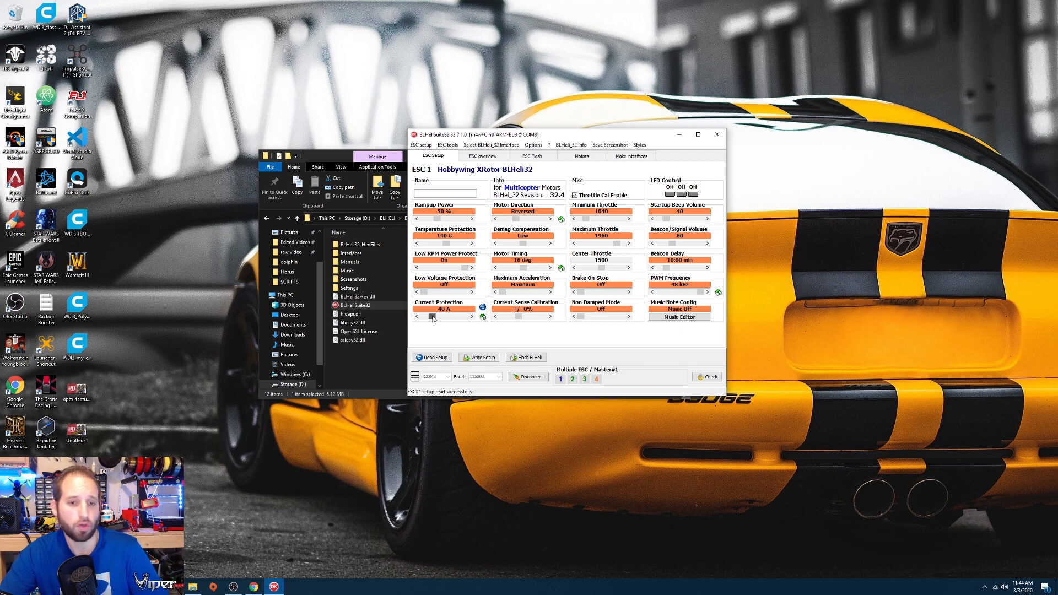
{"action": "left_click_drag", "start_coordinate": [434, 318], "coordinate": [422, 318]}
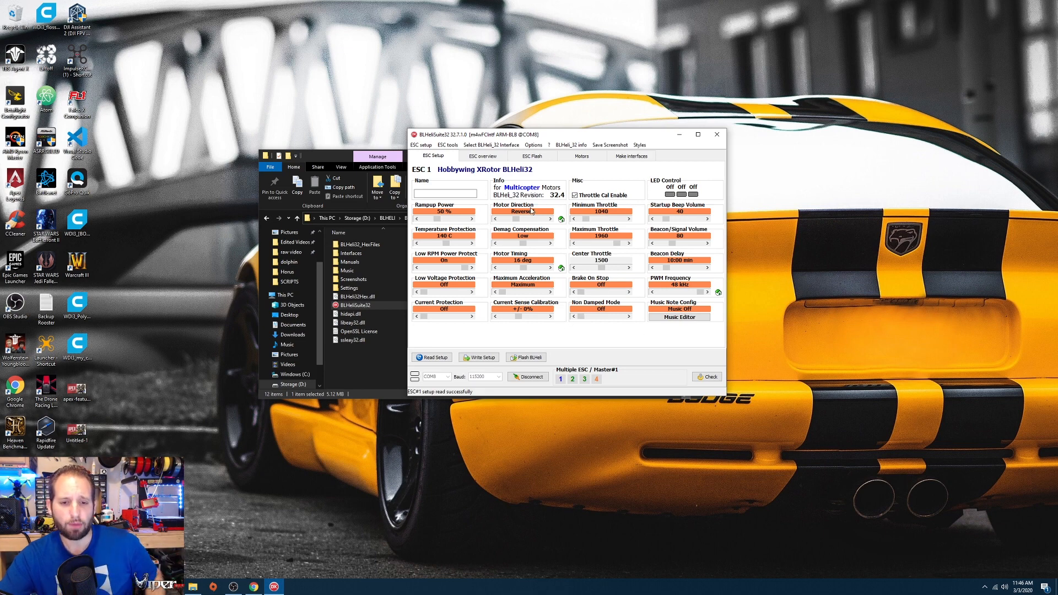
Step: Flash ESC 1 with the Rev 32.7 Hobbywing_XRotor_BLHeli32 firmware
{"action": "mouse_move", "coordinate": [532, 211]}
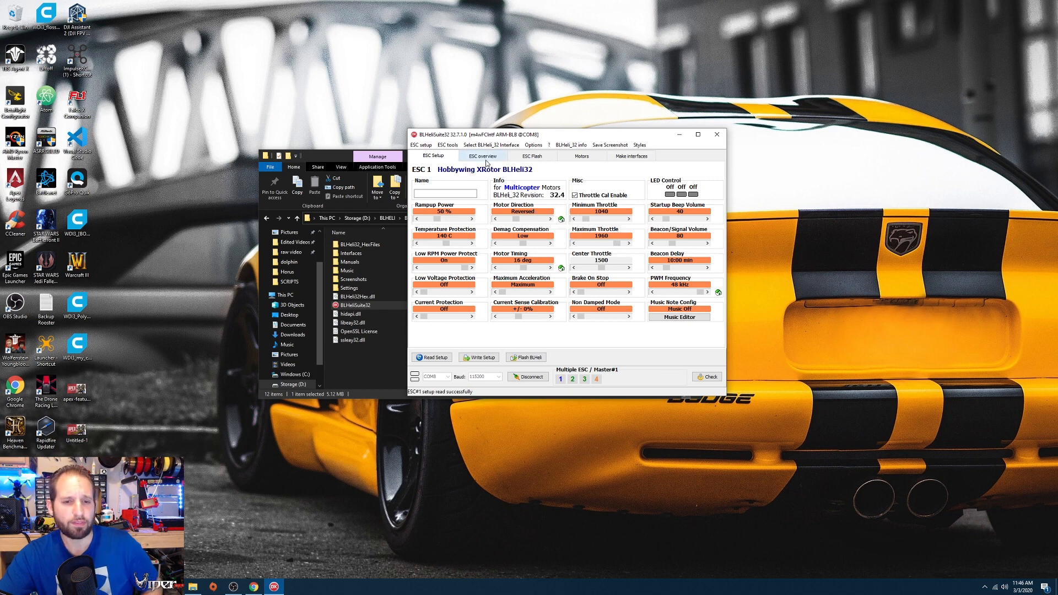
{"action": "left_click", "coordinate": [513, 358]}
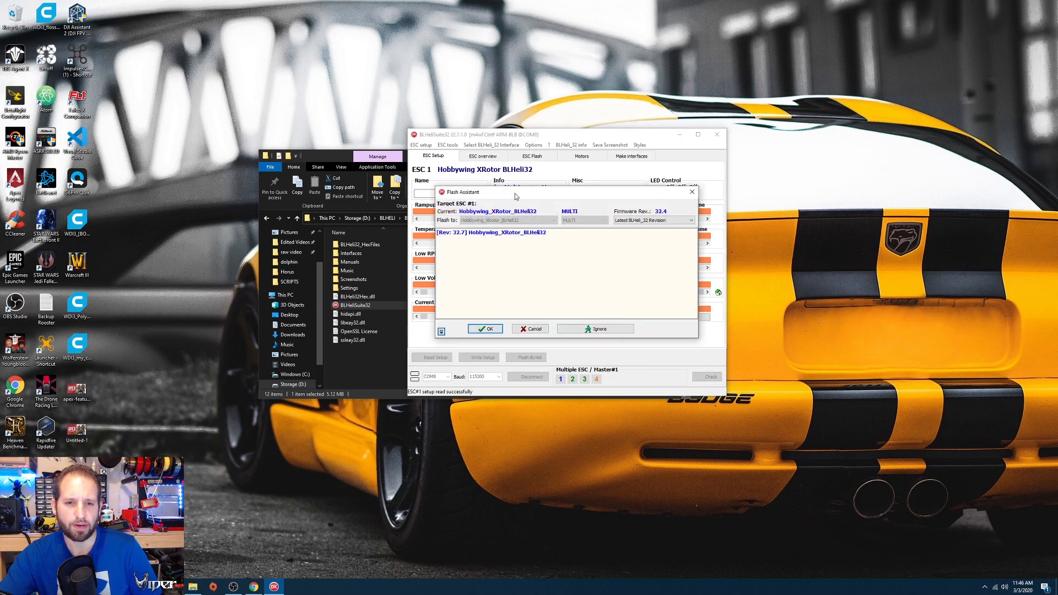
{"action": "left_click_drag", "start_coordinate": [514, 197], "coordinate": [744, 194]}
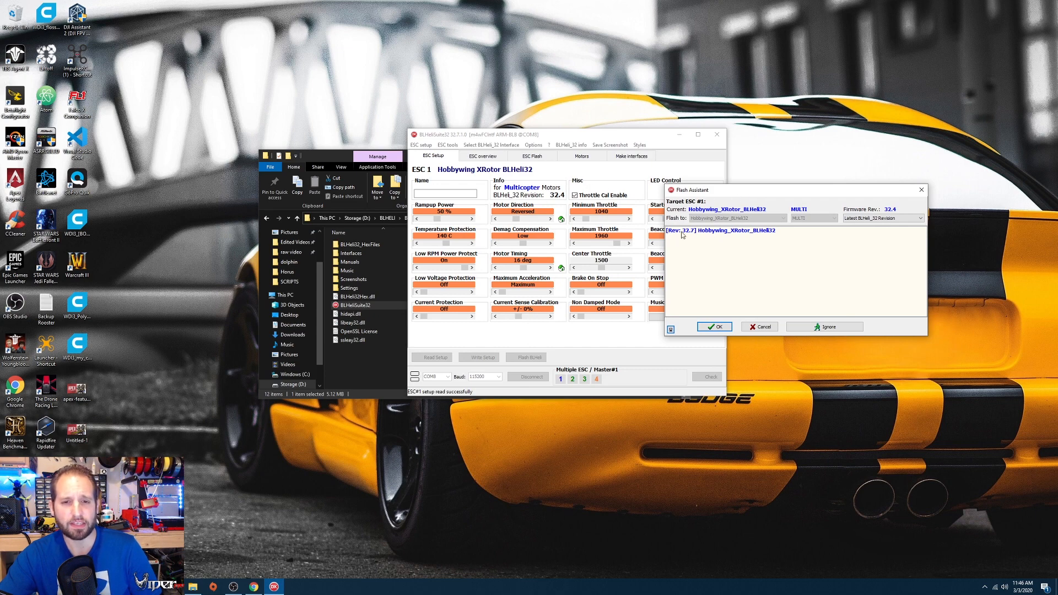
{"action": "left_click", "coordinate": [745, 234]}
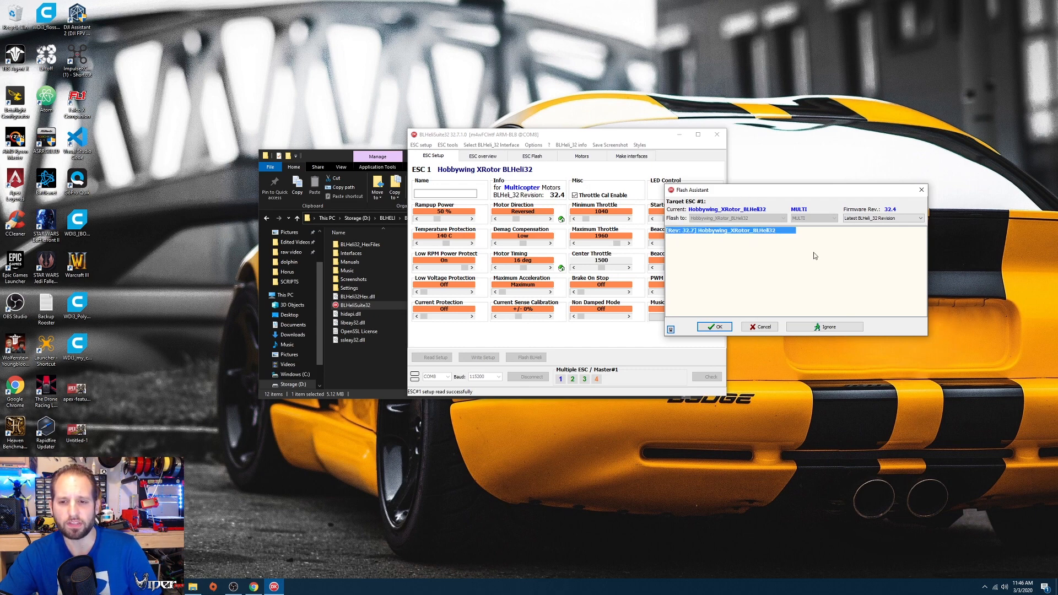
{"action": "left_click", "coordinate": [716, 327]}
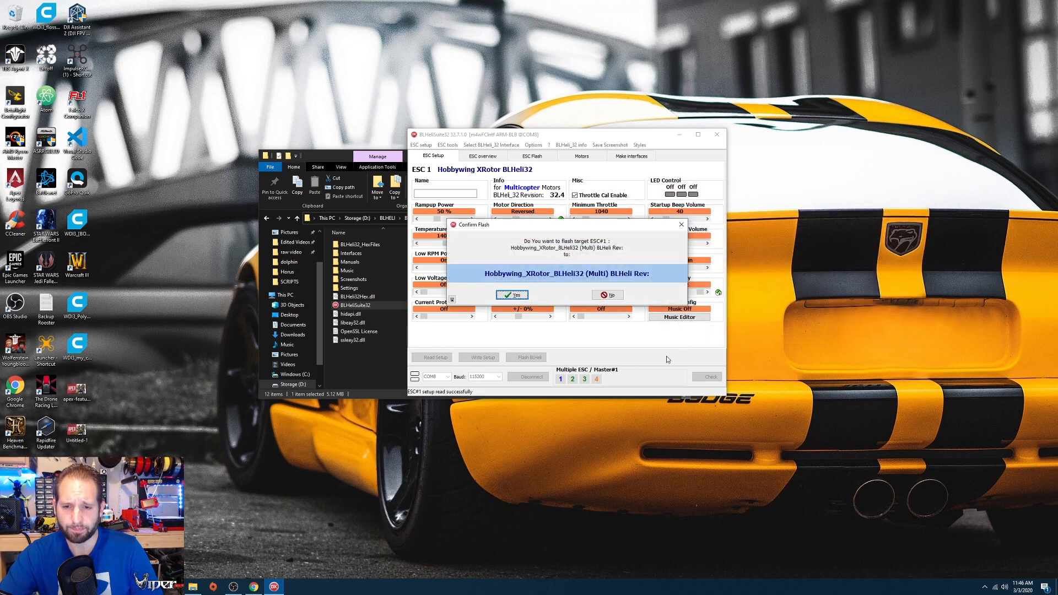
{"action": "left_click", "coordinate": [513, 296]}
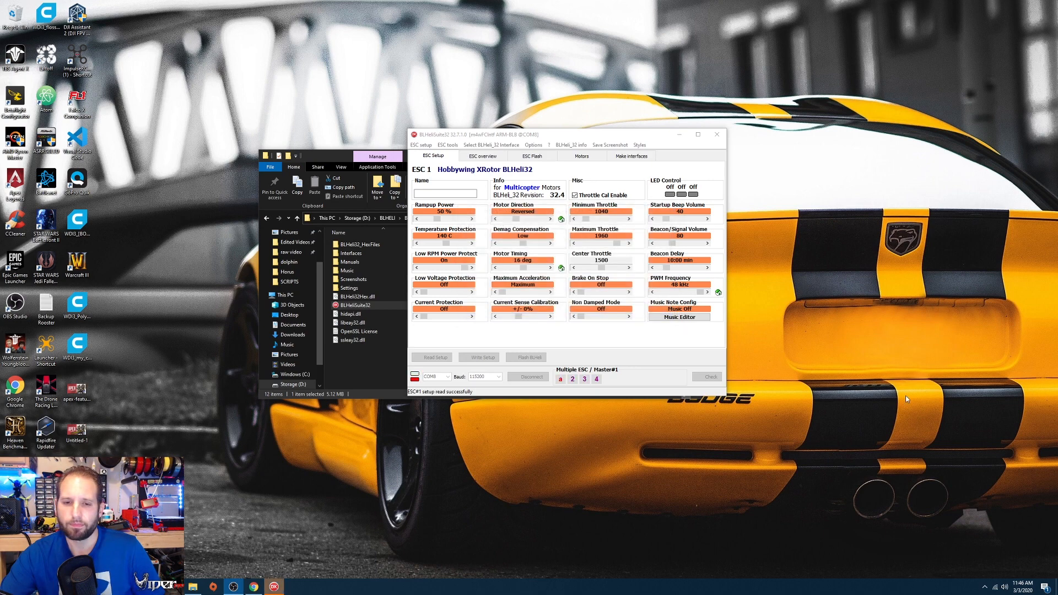
Step: Write the current settings back to ESC 1 and flash ESC 2 with the Rev 32.7 Hobbywing_XRotor_BLHeli32 firmware
{"action": "left_click", "coordinate": [571, 313]}
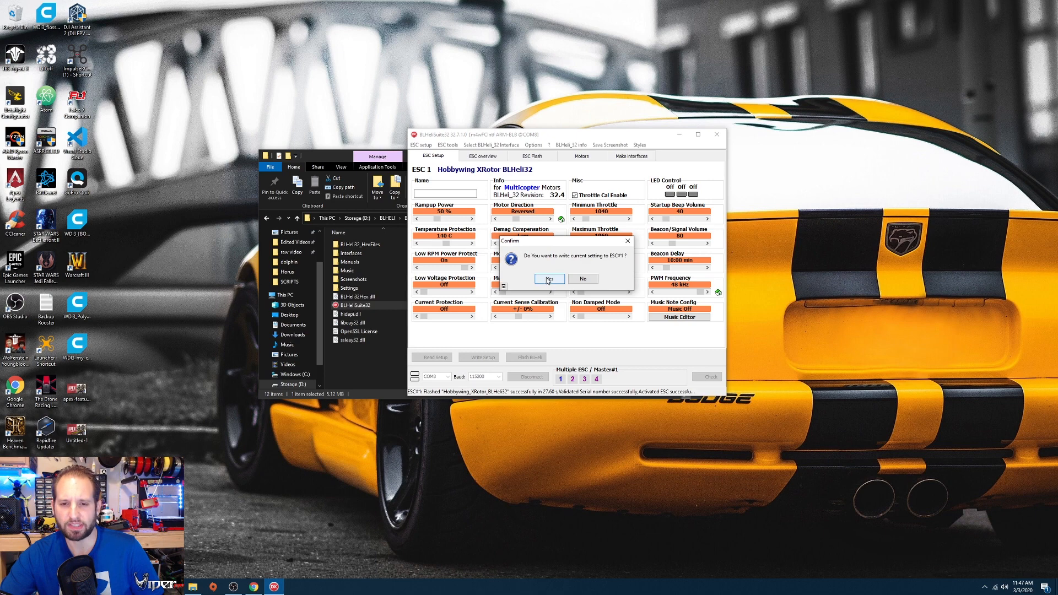
{"action": "left_click", "coordinate": [548, 279]}
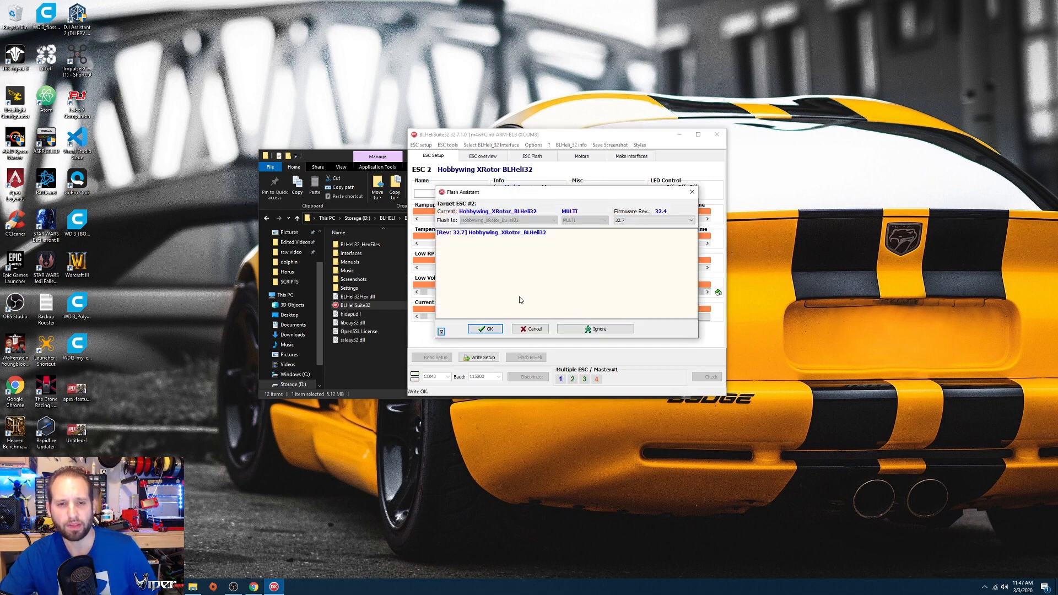
{"action": "left_click", "coordinate": [485, 329]}
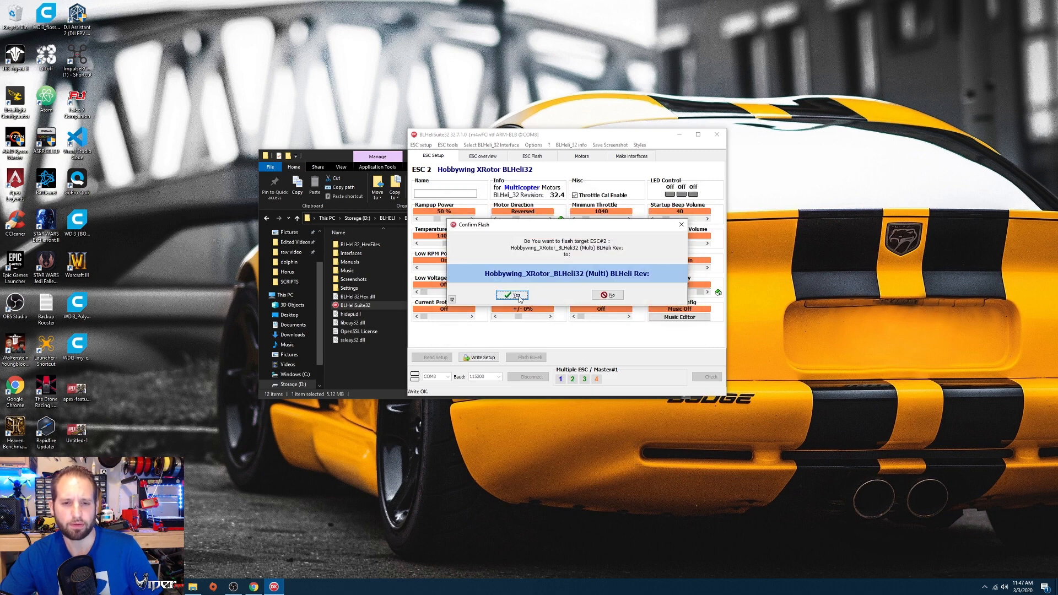
{"action": "left_click", "coordinate": [518, 298]}
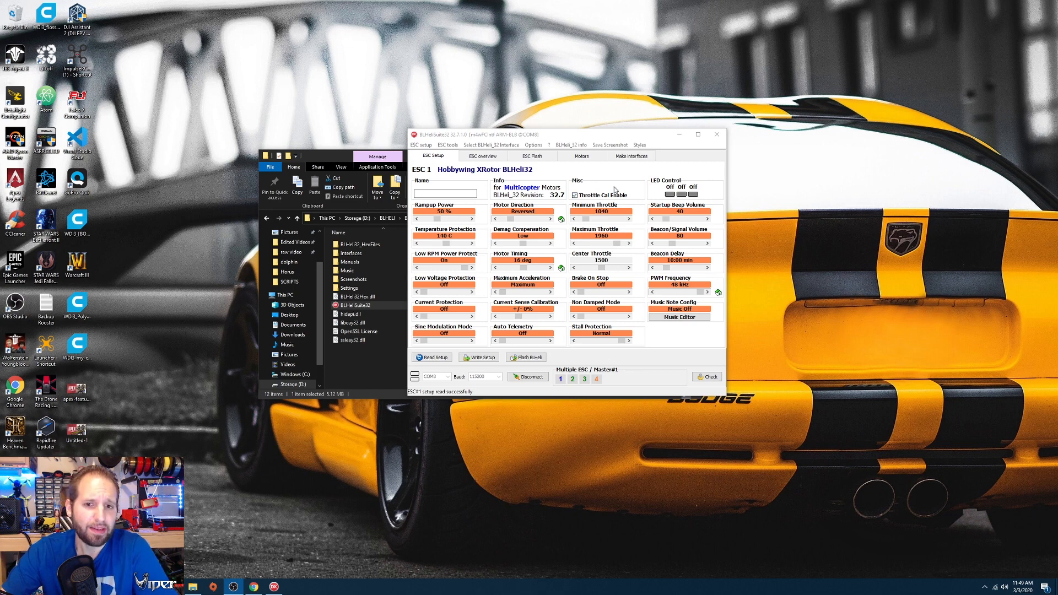
Step: Try switching ESC 1's blue, green and red LEDs on and return all three to Off
{"action": "left_click", "coordinate": [669, 194]}
{"action": "left_click", "coordinate": [682, 194]}
{"action": "left_click", "coordinate": [693, 194]}
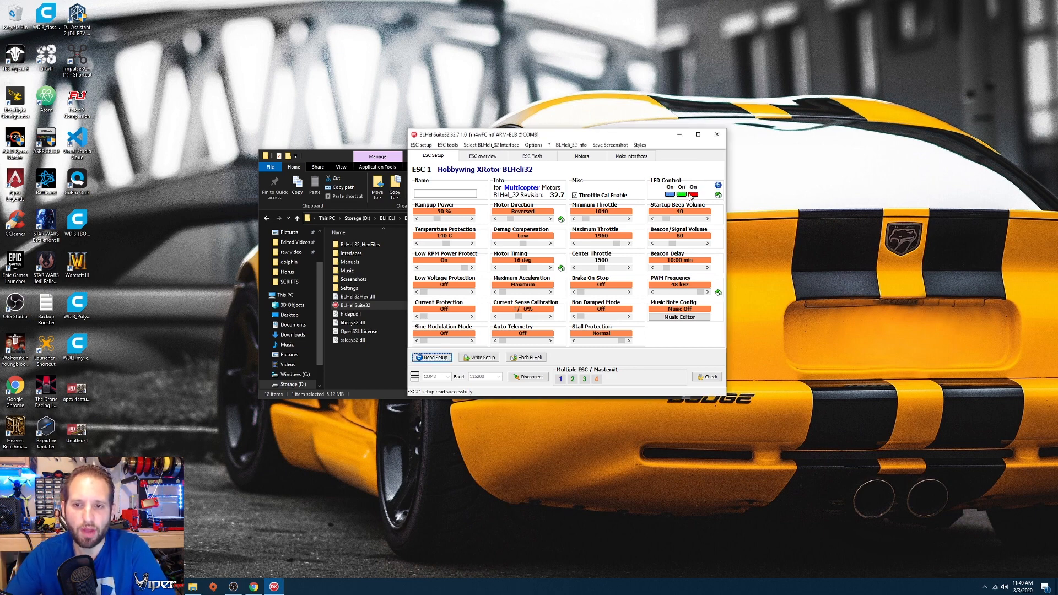
{"action": "left_click", "coordinate": [693, 194]}
{"action": "left_click", "coordinate": [681, 195]}
{"action": "left_click", "coordinate": [669, 194]}
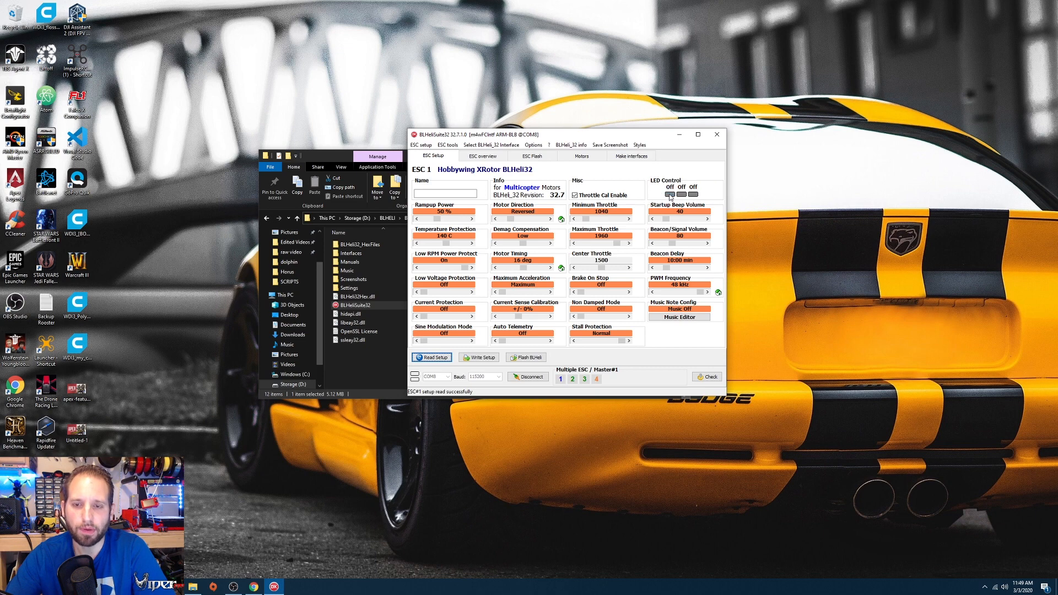
{"action": "left_click", "coordinate": [669, 194]}
{"action": "left_click", "coordinate": [682, 194]}
{"action": "left_click", "coordinate": [693, 194]}
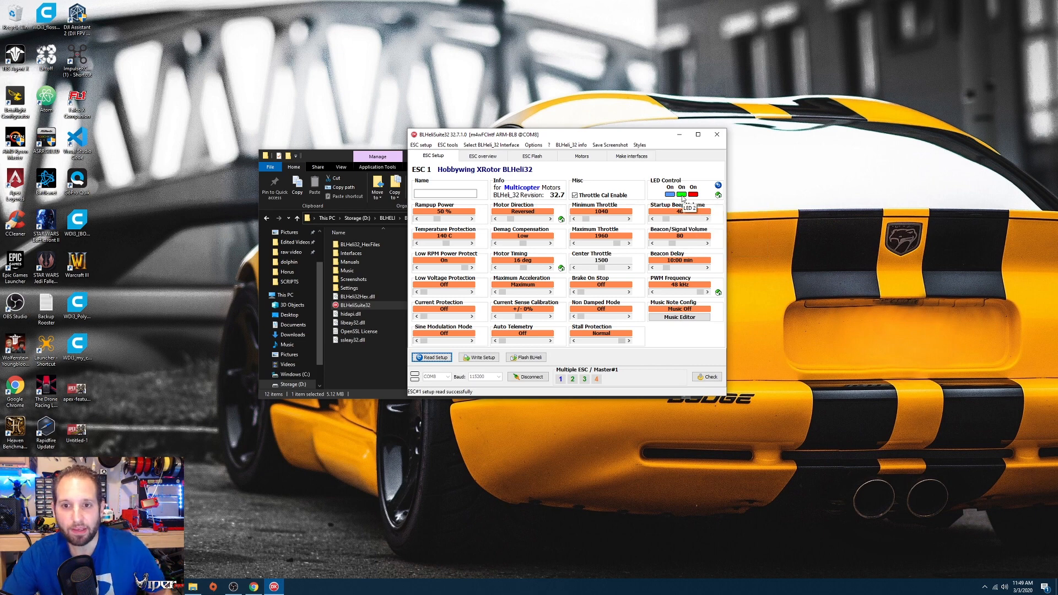
{"action": "left_click", "coordinate": [669, 194]}
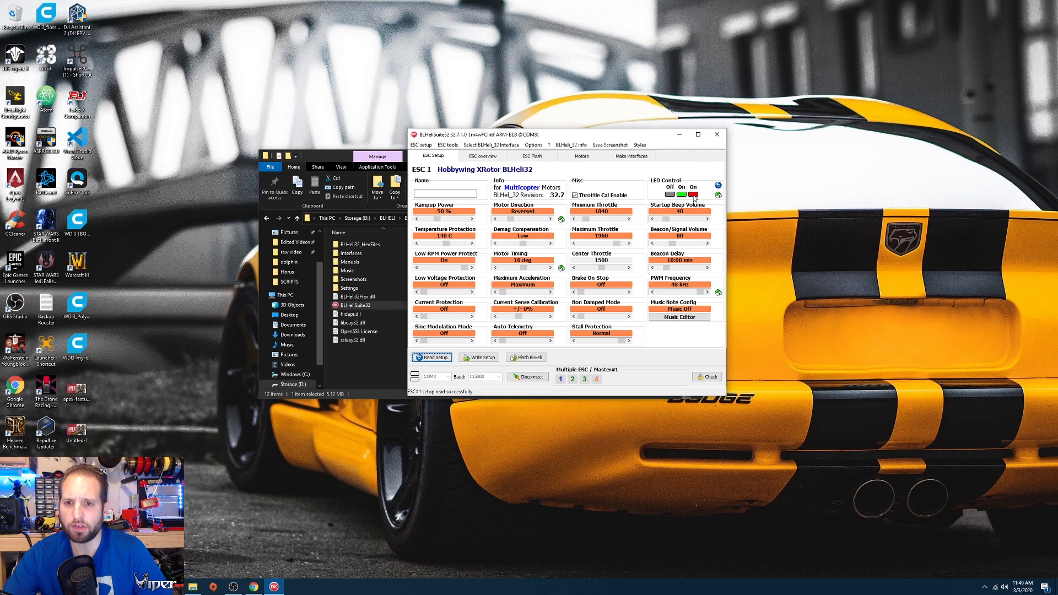
{"action": "left_click", "coordinate": [693, 195]}
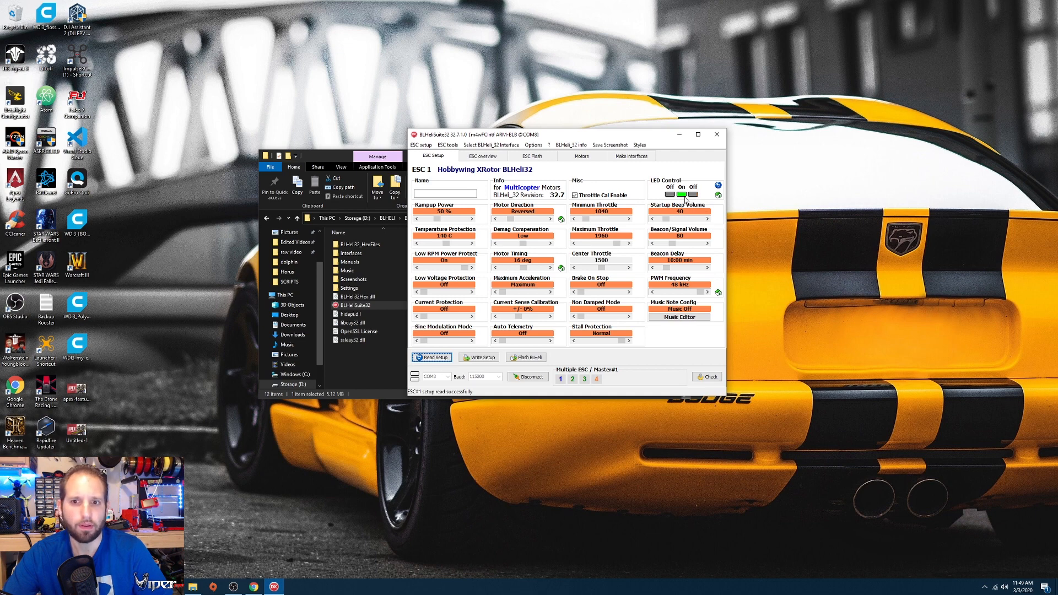
{"action": "left_click", "coordinate": [682, 195]}
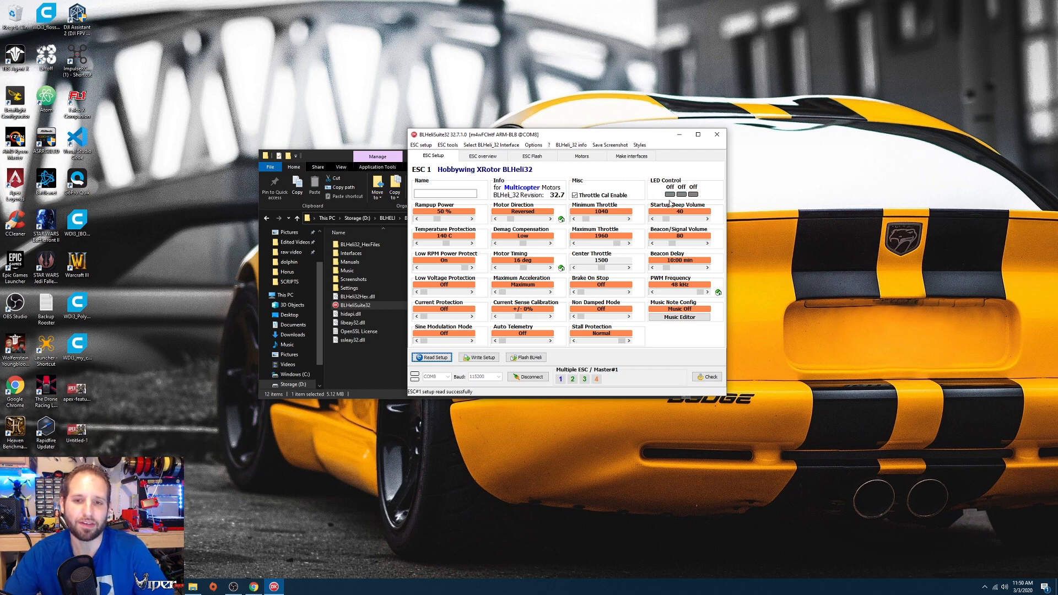
Step: Enable motor control in the motor test and operate the master throttle for all four motors, ending at the 1000 minimum
{"action": "left_click", "coordinate": [582, 160]}
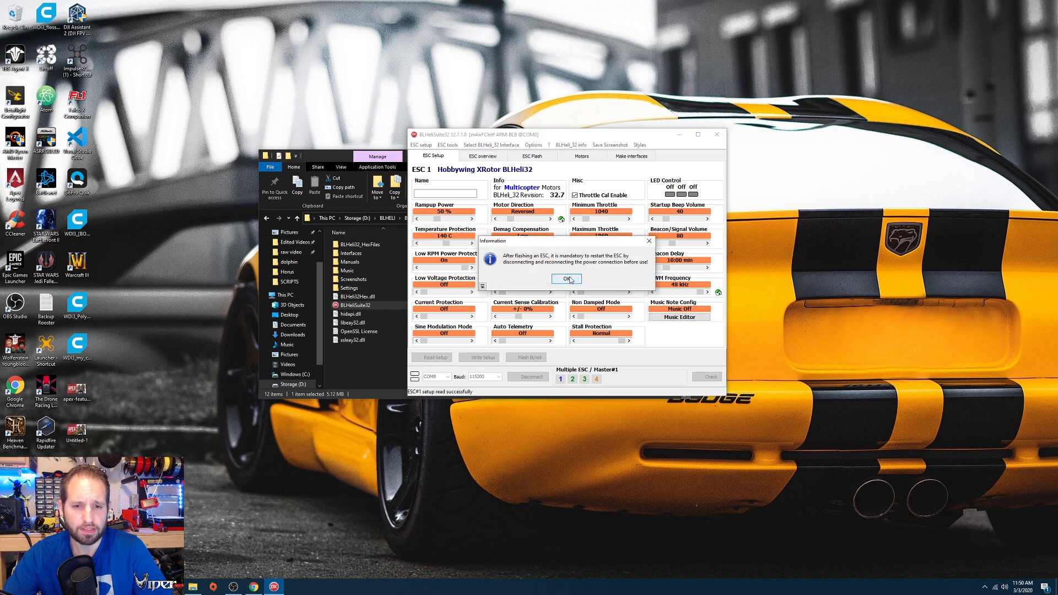
{"action": "left_click", "coordinate": [567, 279]}
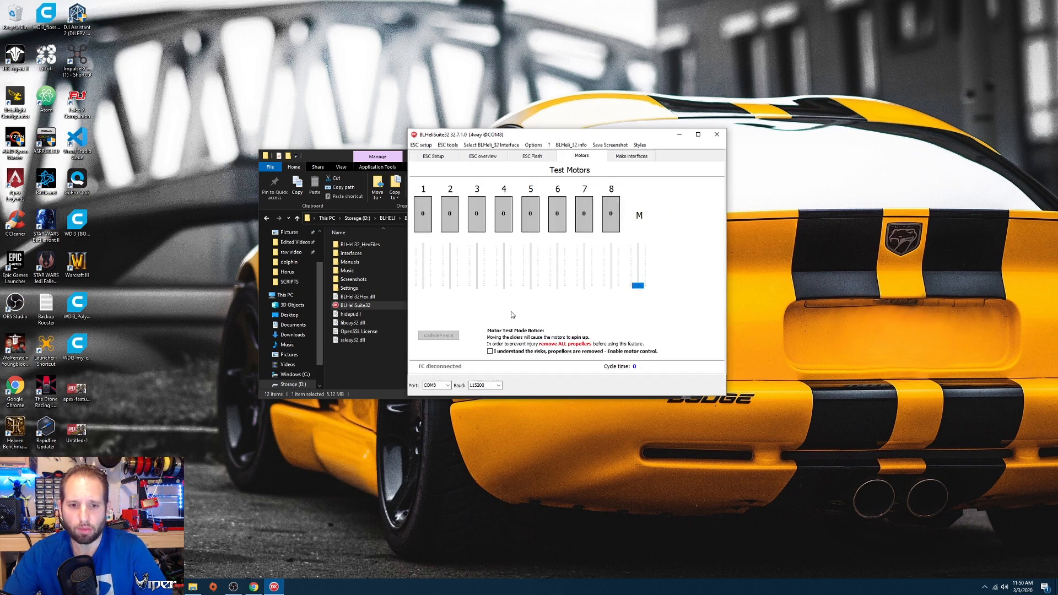
{"action": "left_click", "coordinate": [490, 352]}
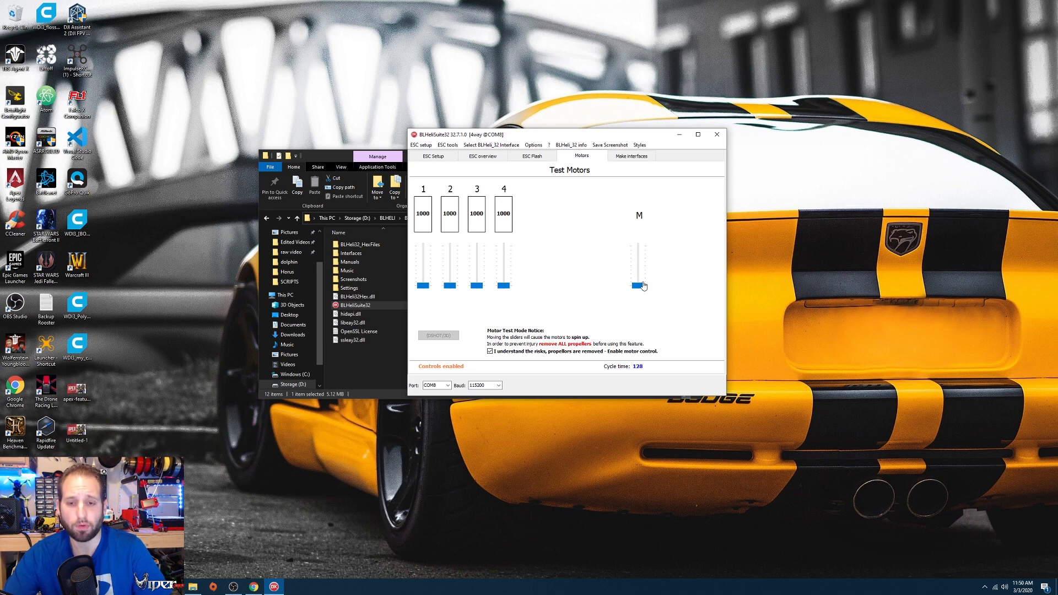
{"action": "left_click_drag", "start_coordinate": [644, 286], "coordinate": [639, 309]}
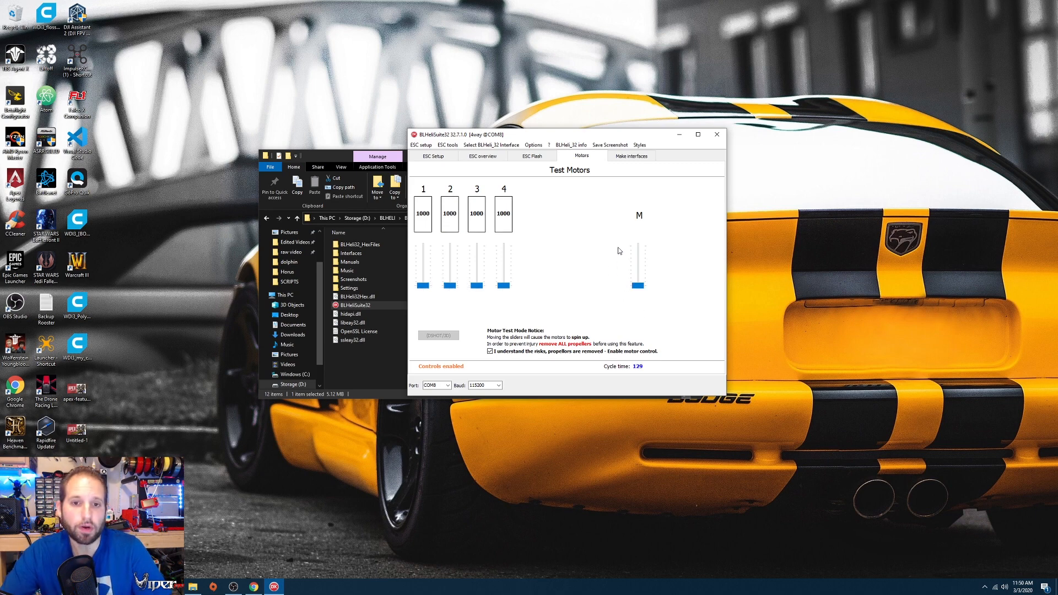